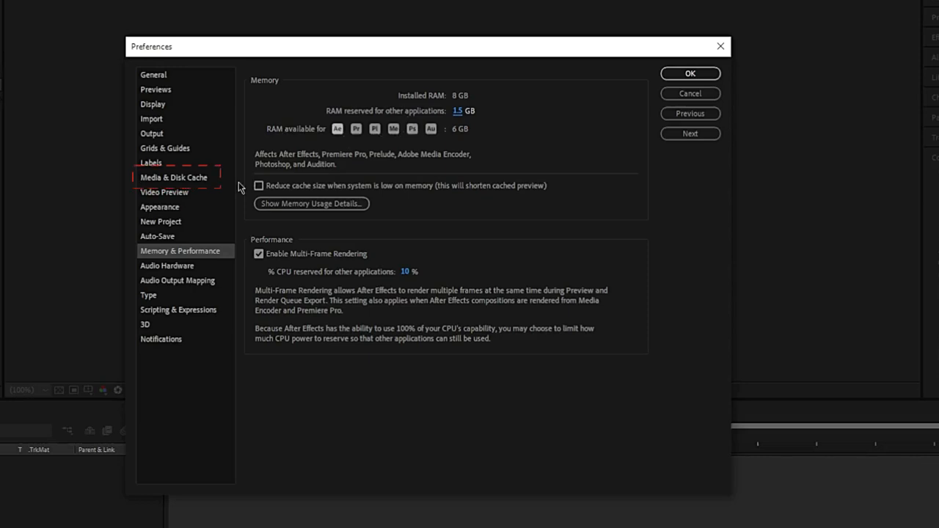
Examine the Media & Disk Cache preferences and browse the local drives available for the disk cache folder
{"action": "left_click", "coordinate": [198, 178]}
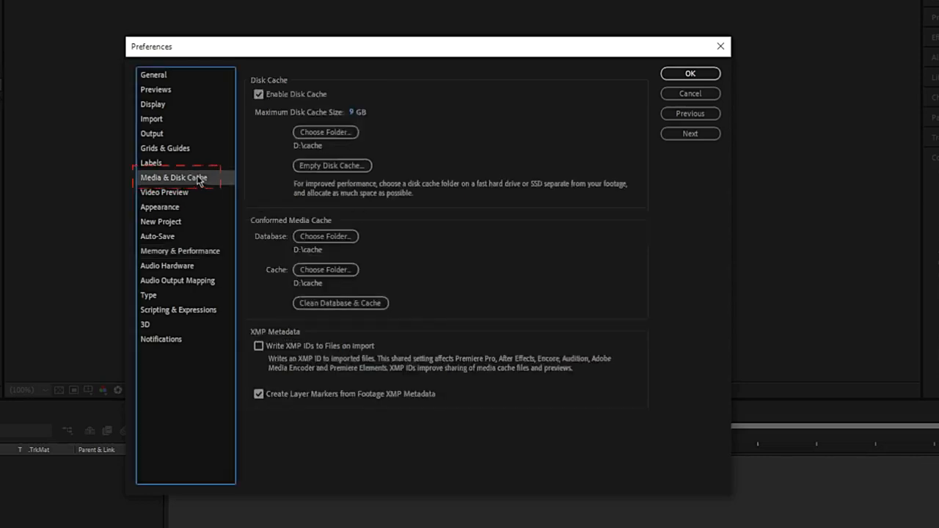
{"action": "left_click", "coordinate": [309, 134]}
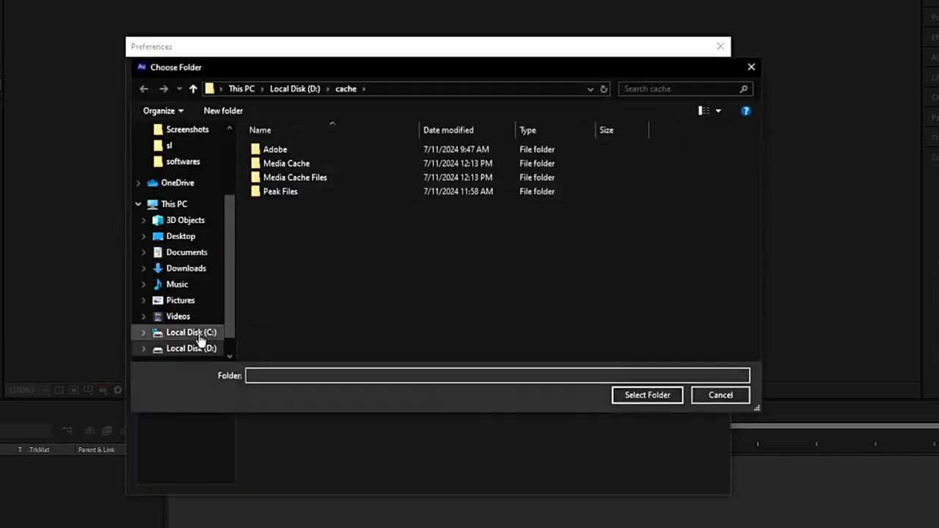
{"action": "left_click", "coordinate": [193, 333]}
{"action": "left_click", "coordinate": [191, 348]}
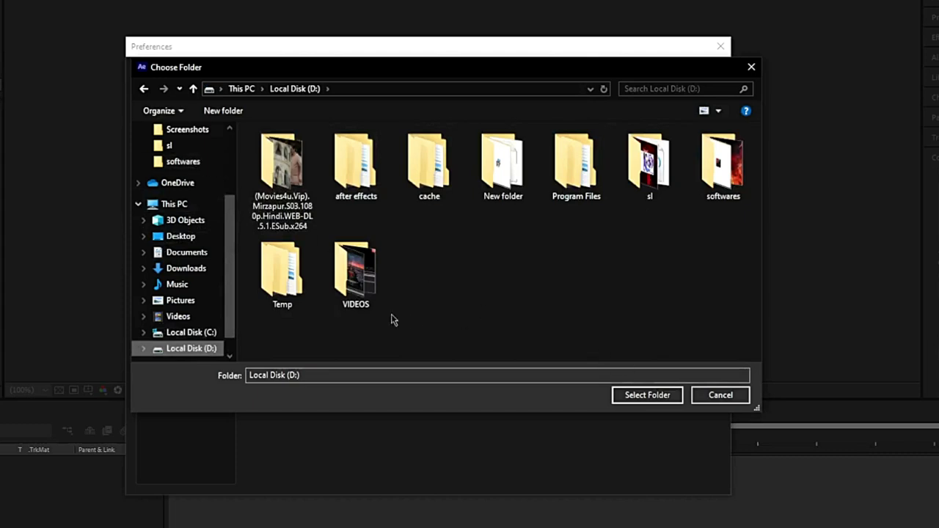
{"action": "left_click", "coordinate": [176, 205]}
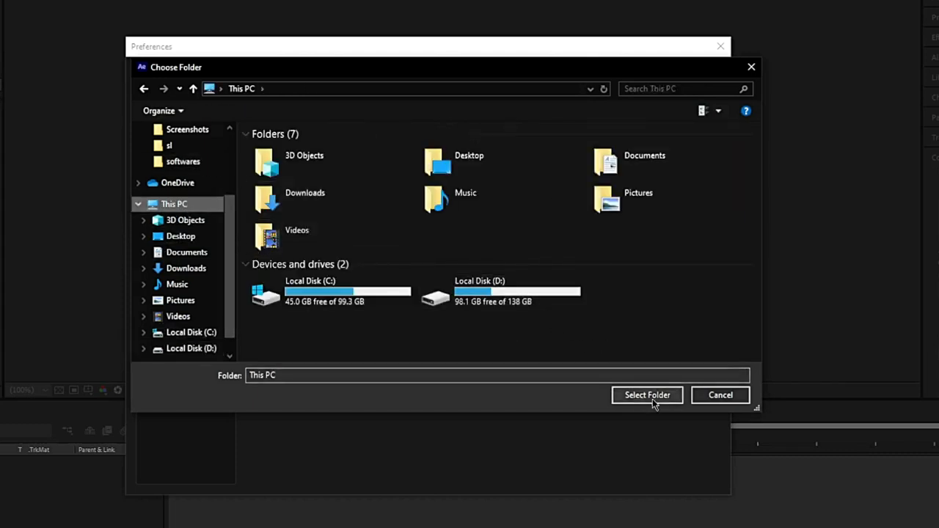
{"action": "left_click", "coordinate": [722, 400]}
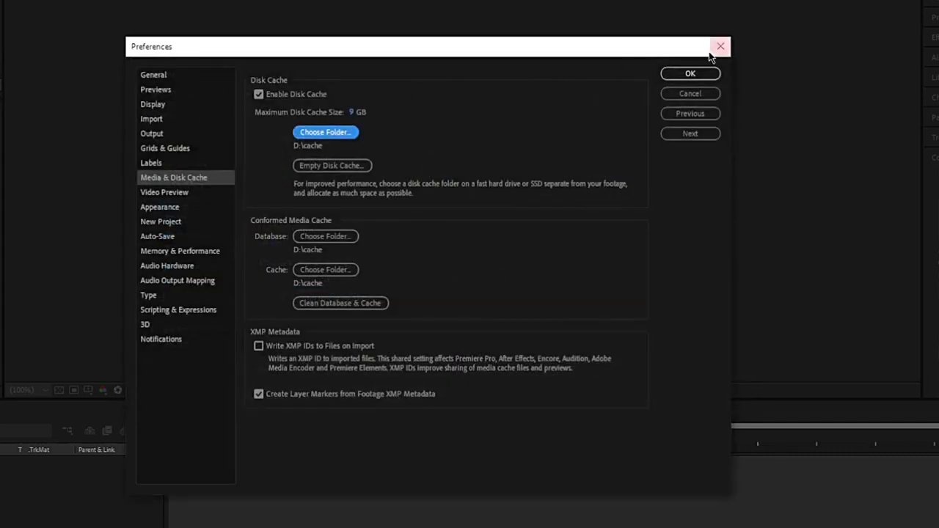
{"action": "left_click", "coordinate": [690, 74]}
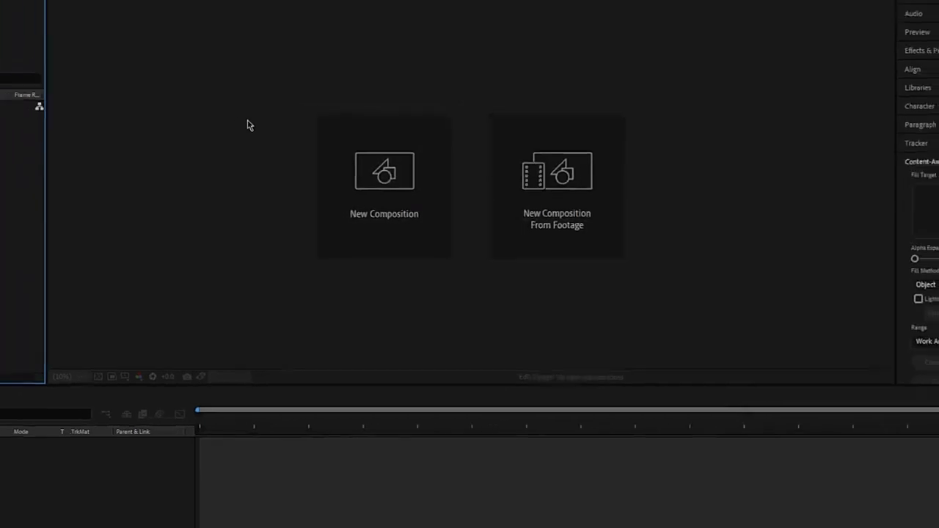
Start a new composition named intro, keeping the Custom preset at 1920 × 1080 px and 60 frames per second
{"action": "left_click", "coordinate": [334, 175]}
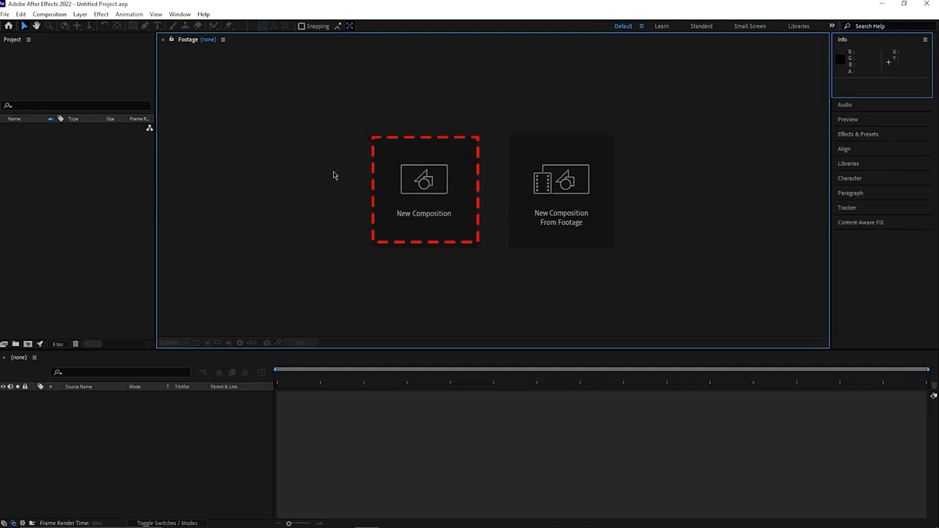
{"action": "left_click", "coordinate": [425, 223]}
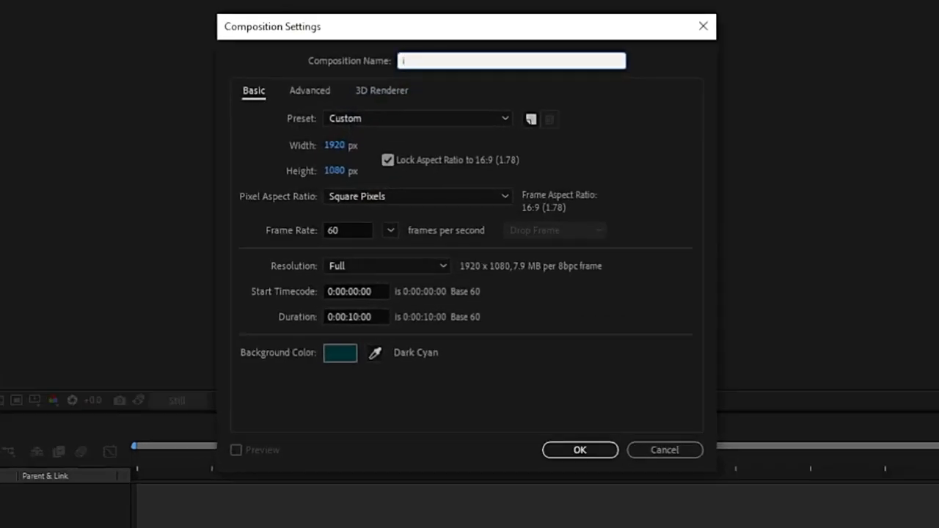
{"action": "left_click", "coordinate": [379, 119]}
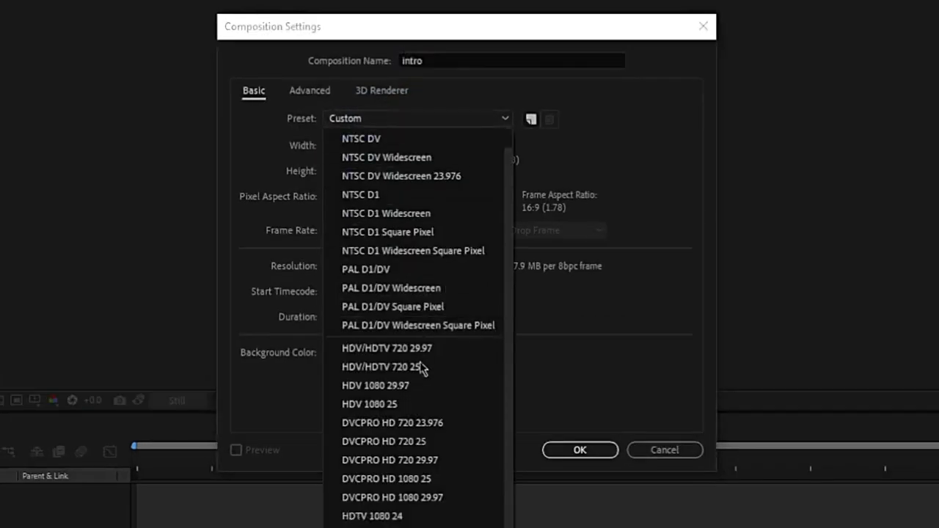
{"action": "left_click", "coordinate": [371, 137]}
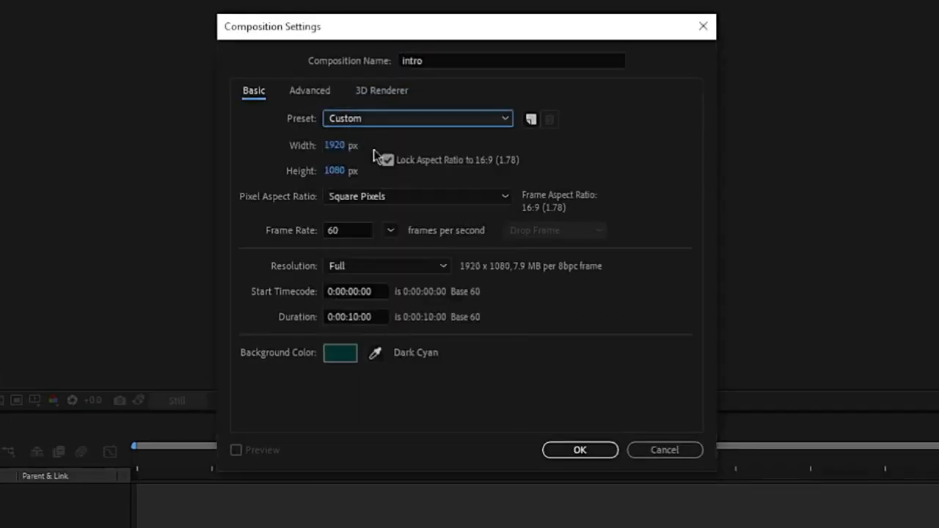
Set the background colour to red and create the intro composition
{"action": "left_click", "coordinate": [359, 316]}
{"action": "left_click", "coordinate": [354, 355]}
{"action": "left_click_drag", "start_coordinate": [449, 236], "coordinate": [516, 126]}
{"action": "left_click_drag", "start_coordinate": [496, 250], "coordinate": [500, 110]}
{"action": "left_click", "coordinate": [635, 150]}
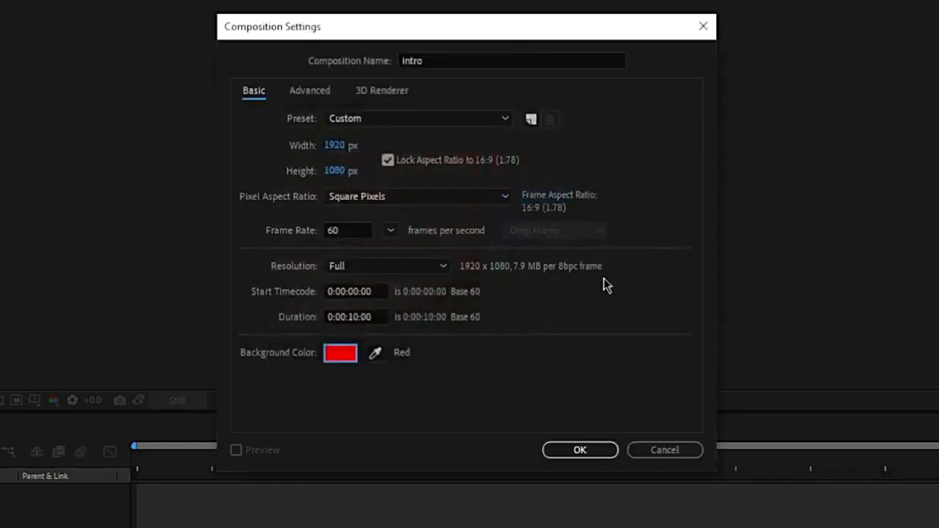
{"action": "left_click", "coordinate": [579, 450]}
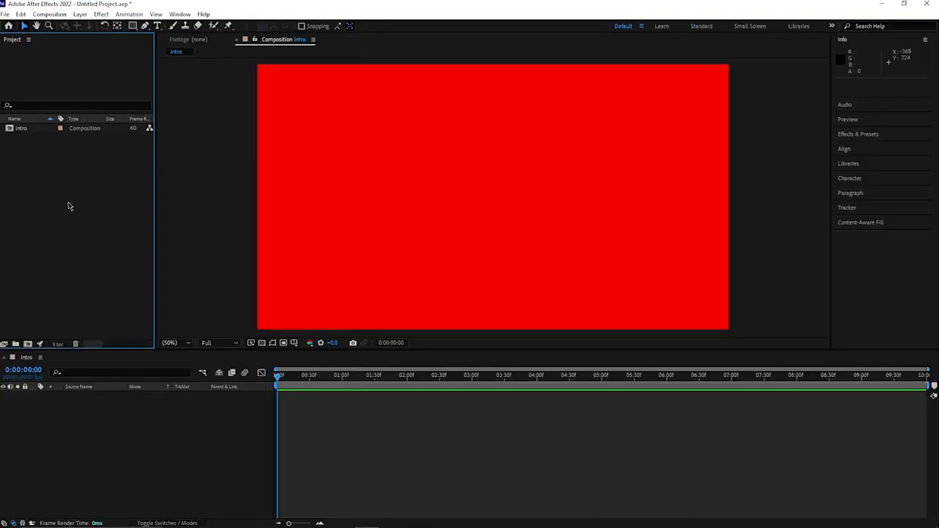
Import the avatar background, efewfew desk image, Full Tech AI Logo, New Icon, Comp 1, counting and both Paris drone aerials files from drive D
{"action": "double_click", "coordinate": [67, 206]}
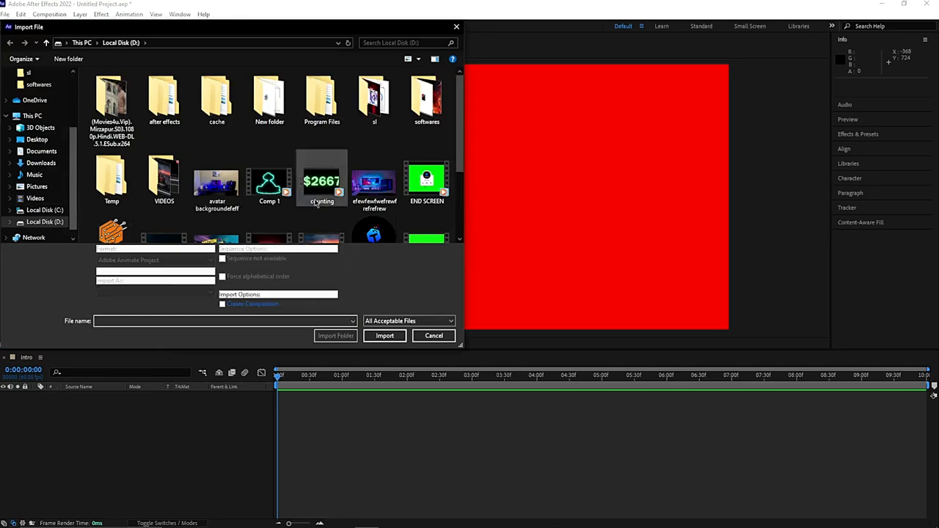
{"action": "left_click", "coordinate": [220, 189]}
{"action": "left_click", "coordinate": [321, 184], "text": "ctrl"}
{"action": "left_click", "coordinate": [374, 184], "text": "ctrl"}
{"action": "left_click", "coordinate": [373, 229], "text": "ctrl"}
{"action": "left_click", "coordinate": [386, 97]}
{"action": "left_click", "coordinate": [247, 153], "text": "ctrl"}
{"action": "left_click", "coordinate": [157, 214], "text": "ctrl"}
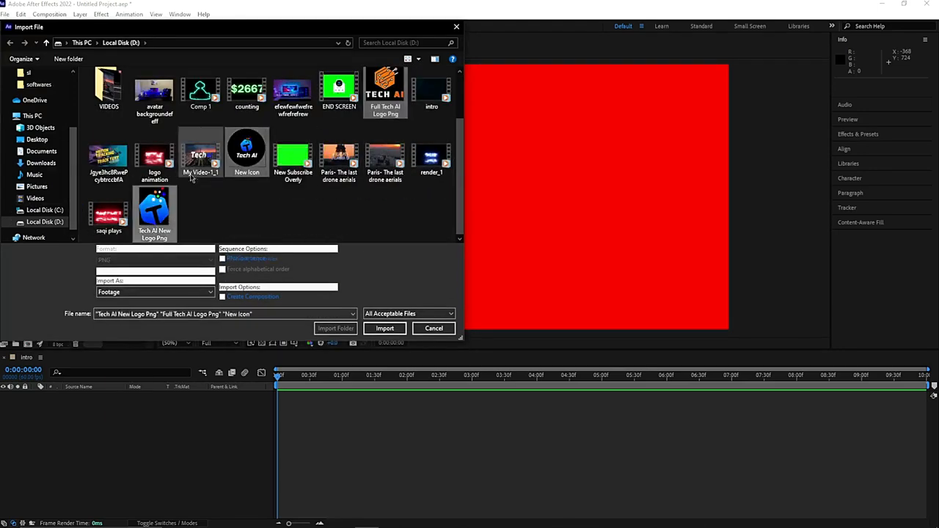
{"action": "left_click", "coordinate": [386, 155], "text": "ctrl"}
{"action": "scroll", "coordinate": [327, 168], "scroll_direction": "down", "scroll_amount": 1}
{"action": "left_click", "coordinate": [242, 94], "text": "ctrl"}
{"action": "left_click", "coordinate": [154, 95], "text": "ctrl"}
{"action": "left_click", "coordinate": [385, 336]}
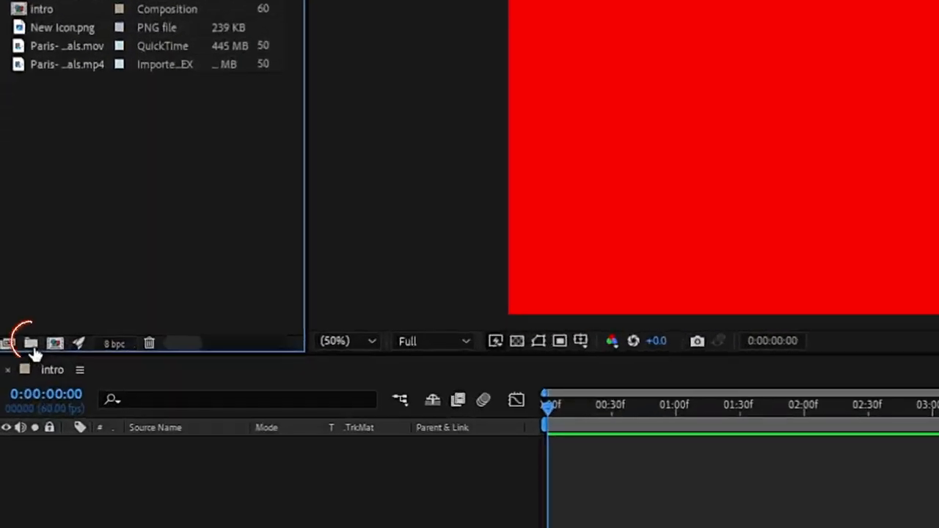
Create a project folder named pics
{"action": "left_click", "coordinate": [32, 344]}
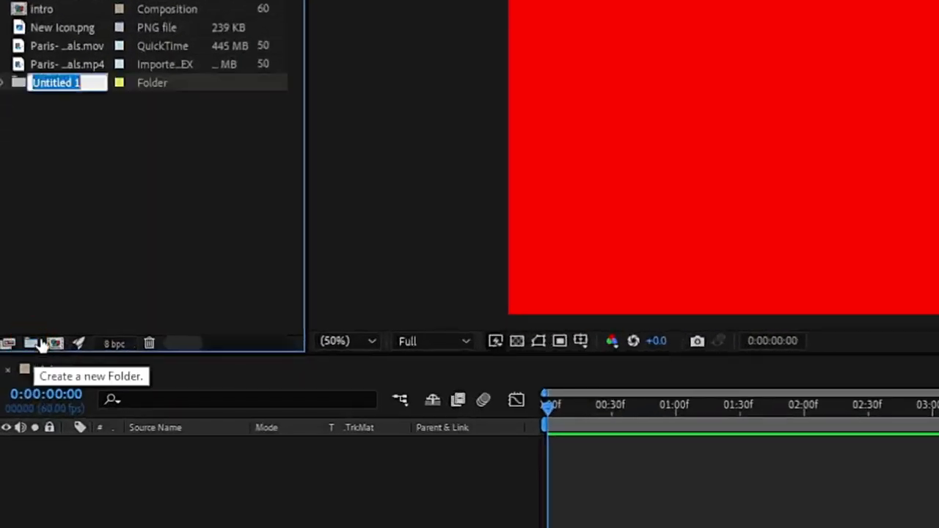
{"action": "type", "text": "pics"}
{"action": "key", "text": "Return"}
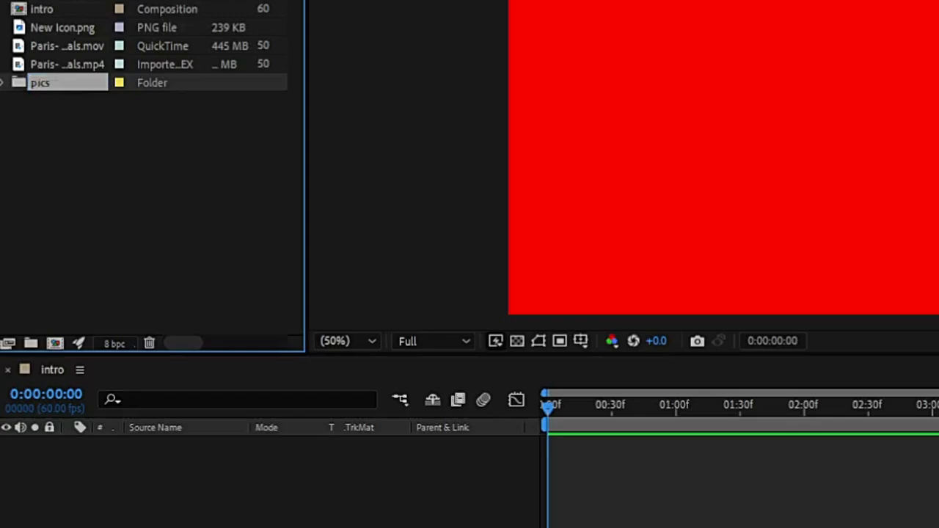
Move the four imported PNG images into the pics folder
{"action": "left_click", "coordinate": [68, 27]}
{"action": "left_click", "coordinate": [70, 192], "text": "ctrl"}
{"action": "left_click", "coordinate": [72, 174], "text": "ctrl"}
{"action": "left_click", "coordinate": [72, 118], "text": "ctrl"}
{"action": "left_click_drag", "start_coordinate": [73, 27], "coordinate": [53, 83]}
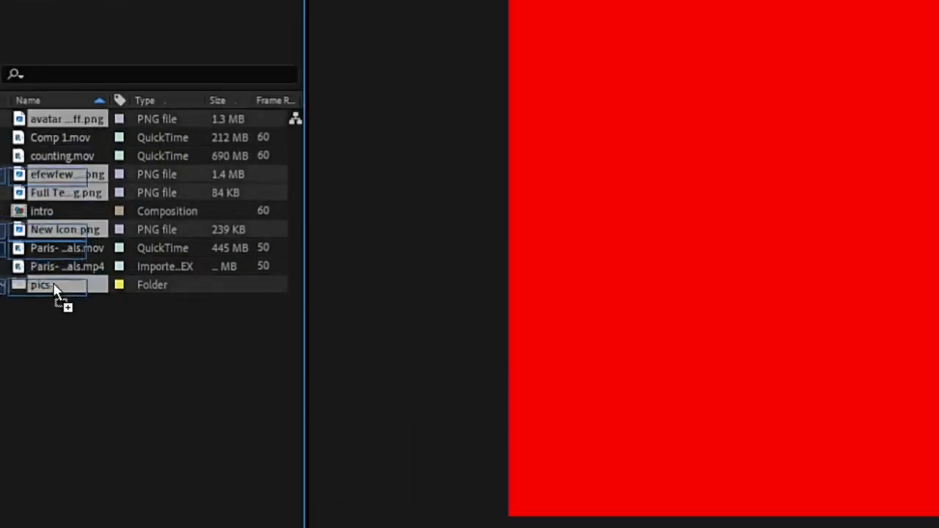
{"action": "left_click_drag", "start_coordinate": [54, 286], "coordinate": [53, 287]}
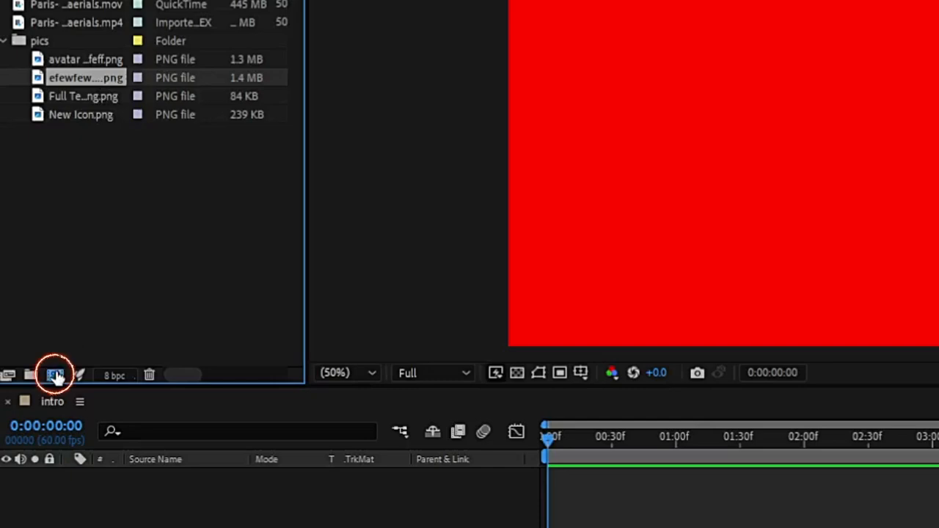
Try creating a composition with the default settings and placing the efewfew desk image in it
{"action": "left_click", "coordinate": [56, 374]}
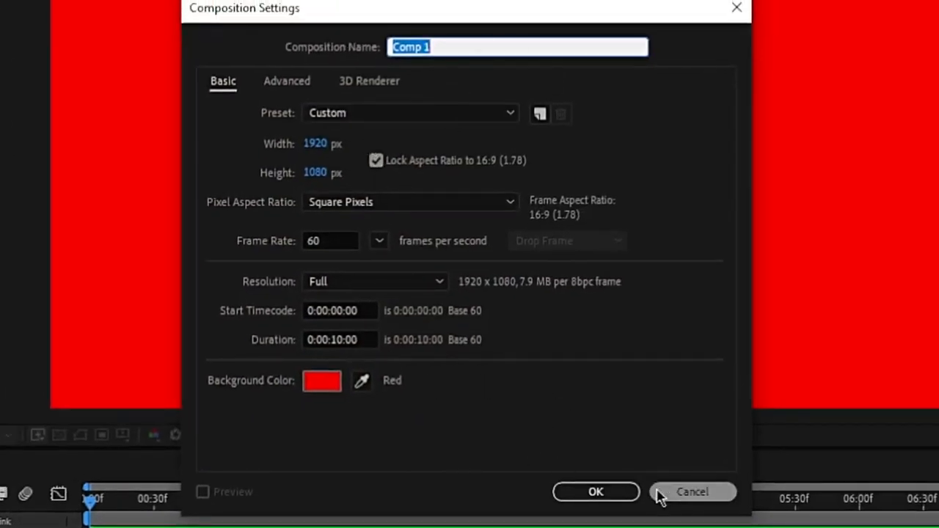
{"action": "left_click", "coordinate": [616, 494]}
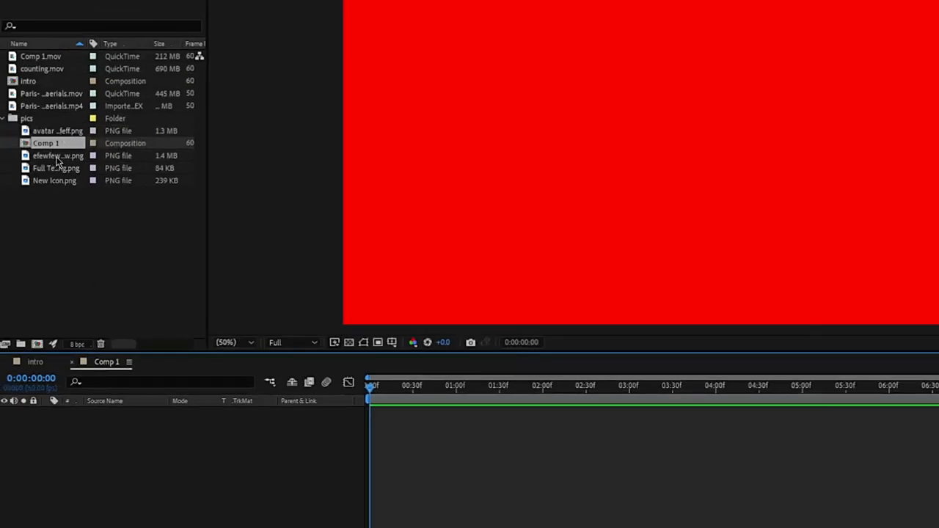
{"action": "left_click_drag", "start_coordinate": [57, 160], "coordinate": [143, 433]}
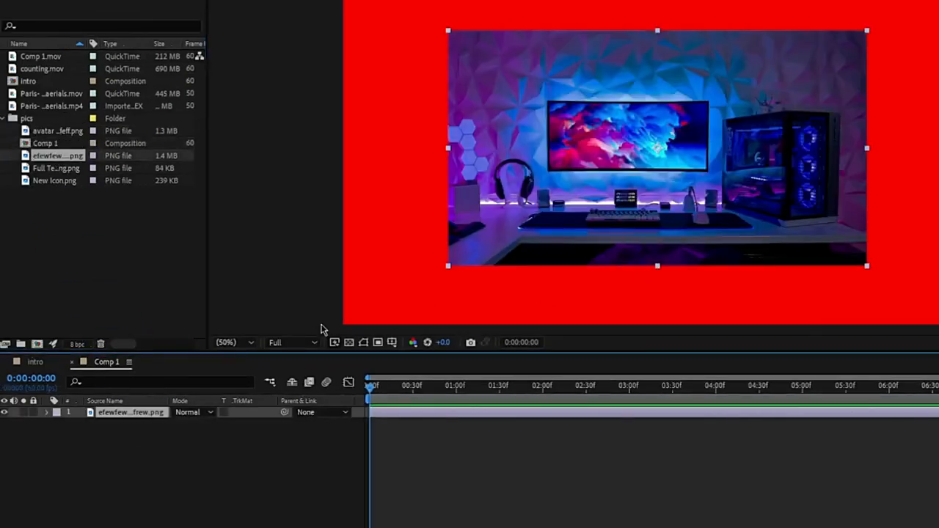
{"action": "key", "text": "ctrl+z"}
{"action": "key", "text": "ctrl+z"}
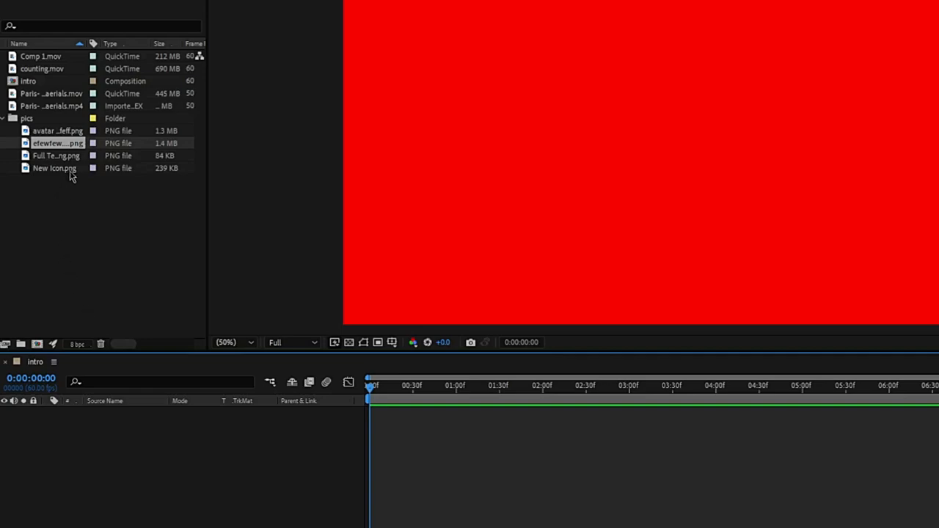
Create a composition matching the efewfew desk image and add the Full Tech AI Logo as a layer above it
{"action": "left_click_drag", "start_coordinate": [55, 143], "coordinate": [45, 224]}
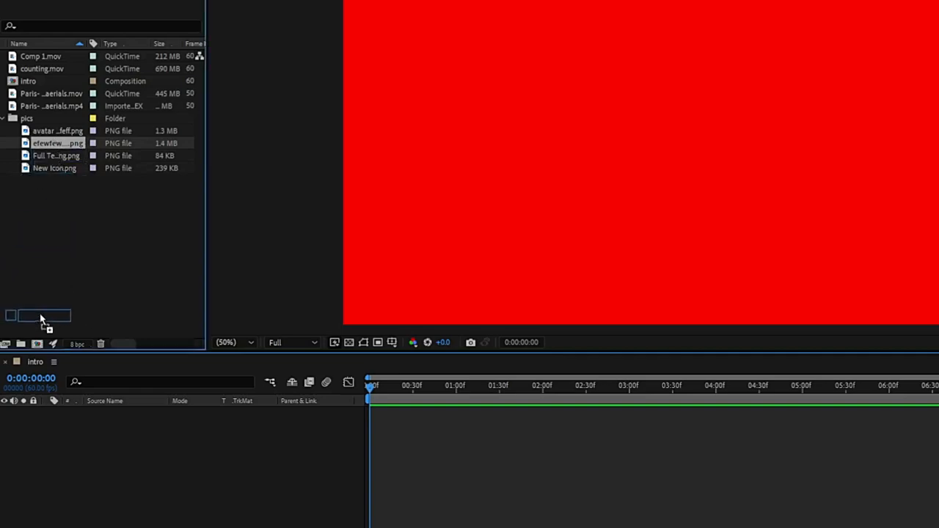
{"action": "left_click_drag", "start_coordinate": [40, 320], "coordinate": [36, 343]}
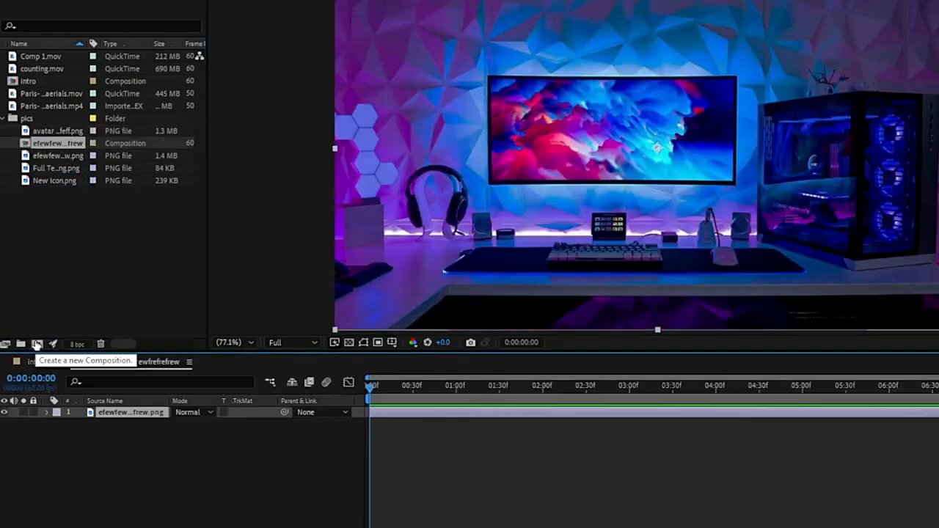
{"action": "left_click_drag", "start_coordinate": [55, 168], "coordinate": [130, 429]}
{"action": "left_click", "coordinate": [771, 273]}
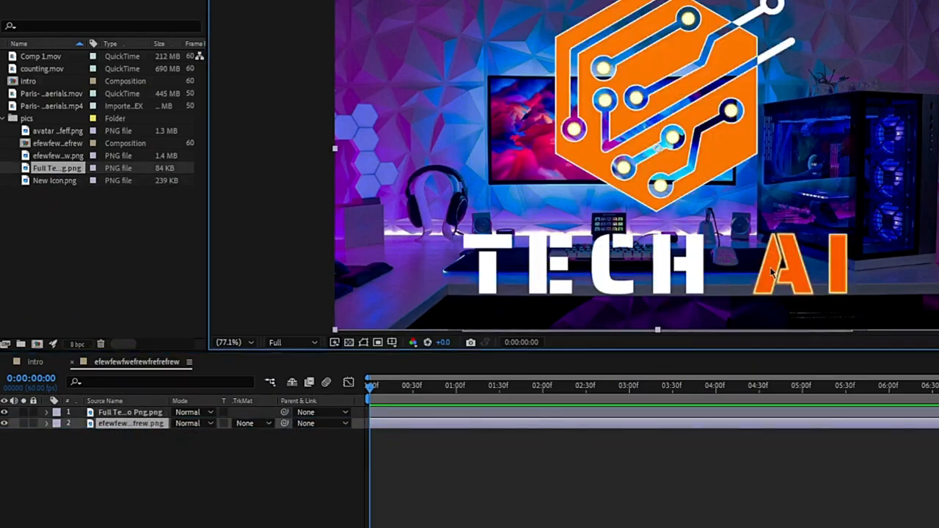
Hide the Full Tech AI Logo layer and show it again
{"action": "left_click", "coordinate": [52, 413]}
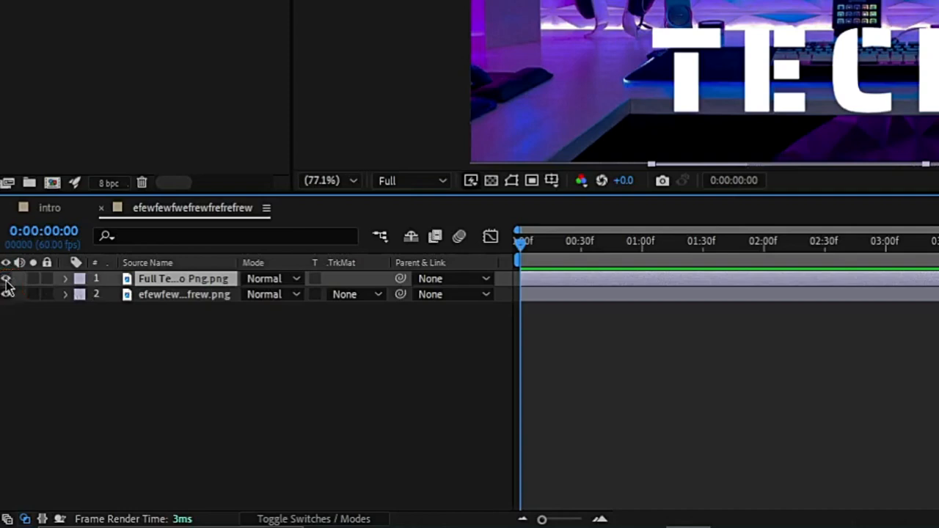
{"action": "left_click", "coordinate": [4, 280]}
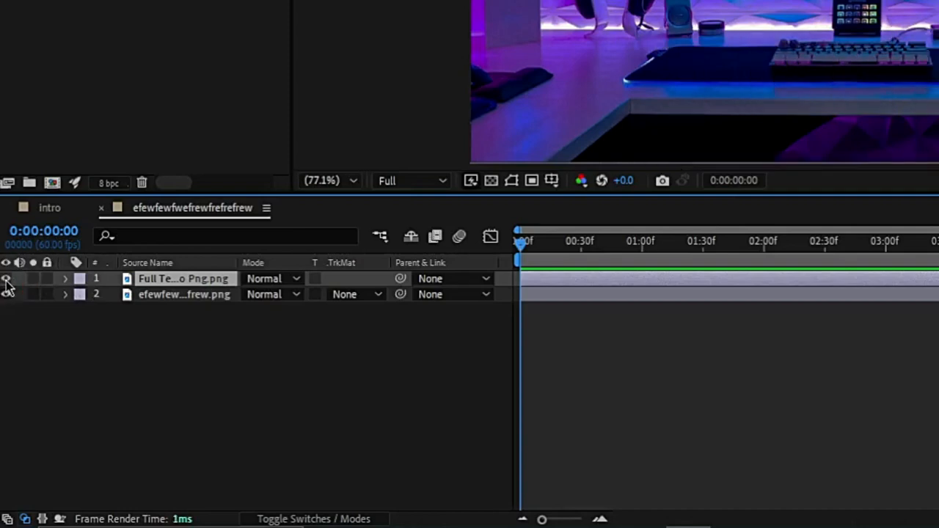
{"action": "left_click", "coordinate": [5, 280]}
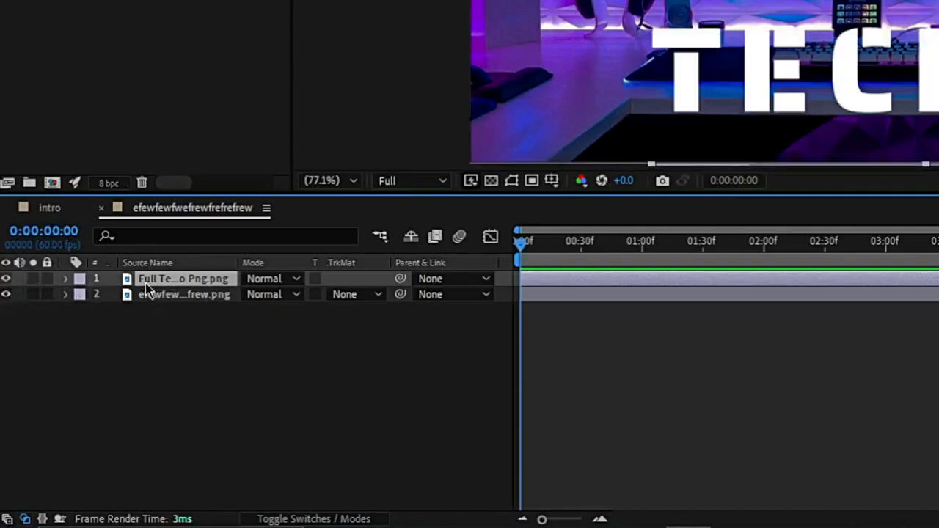
Set the logo layer's label colour to Purple and the desk image layer's label colour to Cyan
{"action": "left_click", "coordinate": [79, 280]}
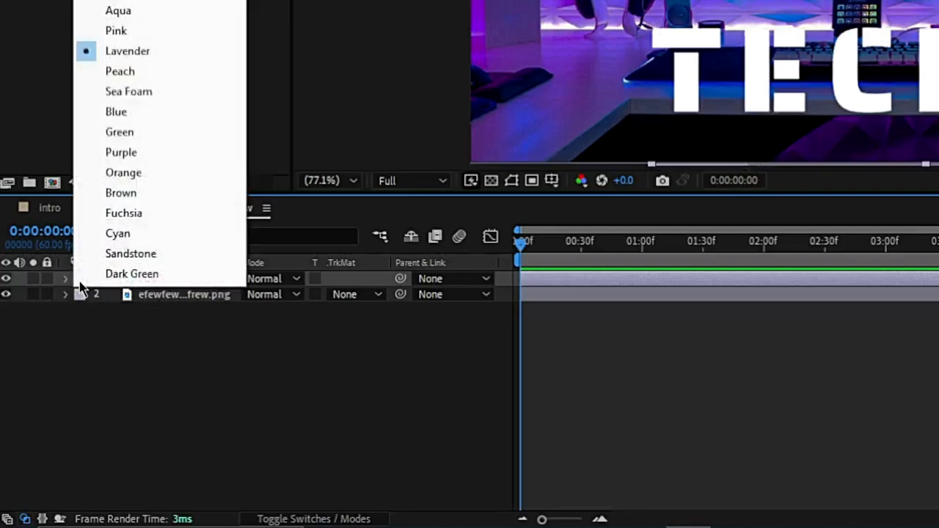
{"action": "left_click", "coordinate": [117, 151]}
{"action": "left_click", "coordinate": [79, 294]}
{"action": "left_click", "coordinate": [99, 250]}
Scale down the logo layer and reposition it in the upper-right area of the frame using its Transform properties
{"action": "left_click", "coordinate": [65, 280]}
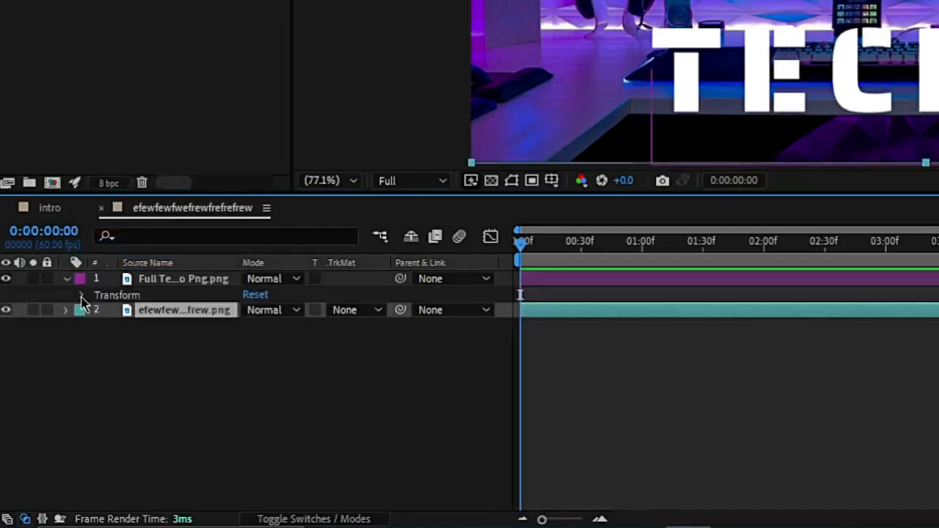
{"action": "left_click", "coordinate": [82, 296]}
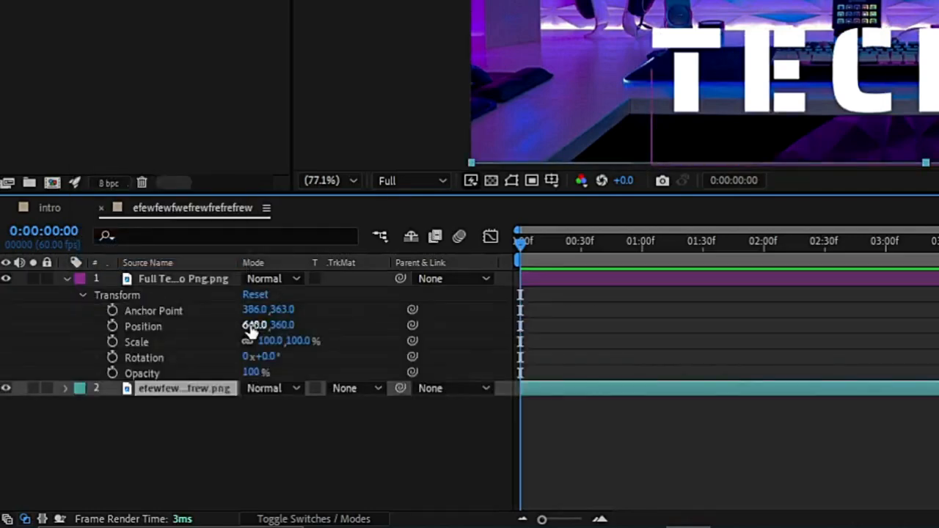
{"action": "left_click_drag", "start_coordinate": [260, 330], "coordinate": [331, 324]}
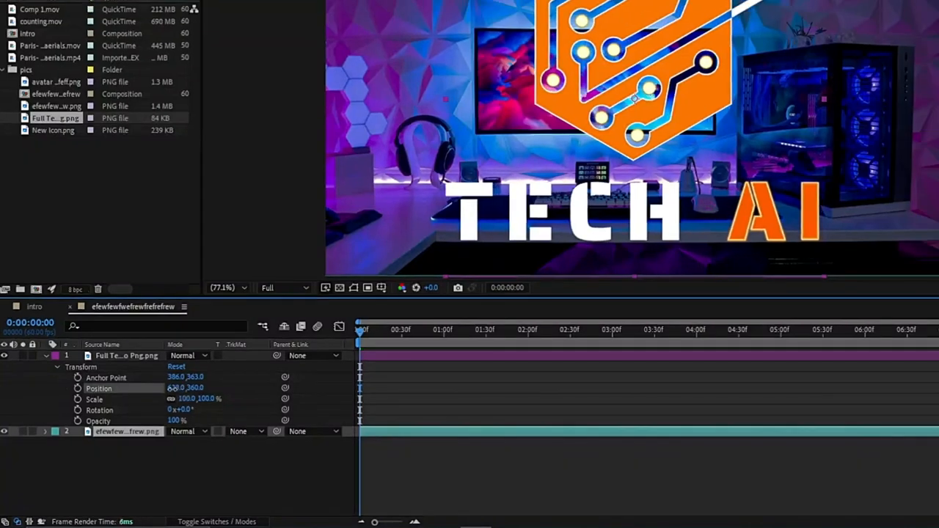
{"action": "left_click_drag", "start_coordinate": [206, 398], "coordinate": [386, 382]}
{"action": "left_click_drag", "start_coordinate": [199, 388], "coordinate": [175, 400]}
{"action": "mouse_move", "coordinate": [185, 410]}
{"action": "left_mouse_down"}
{"action": "mouse_move", "coordinate": [150, 410]}
{"action": "mouse_move", "coordinate": [196, 423]}
{"action": "mouse_move", "coordinate": [176, 423]}
{"action": "left_mouse_up"}
{"action": "key", "text": "ctrl+z"}
{"action": "key", "text": "ctrl+z"}
{"action": "left_click", "coordinate": [46, 355]}
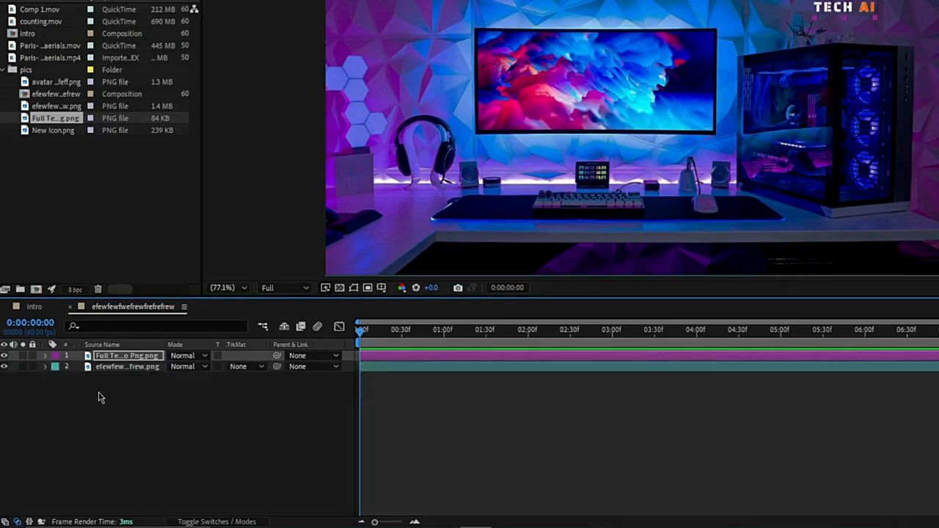
Add the Paris drone aerials MP4 to the composition as the lowest layer, beneath the desk image
{"action": "left_click_drag", "start_coordinate": [50, 57], "coordinate": [144, 374]}
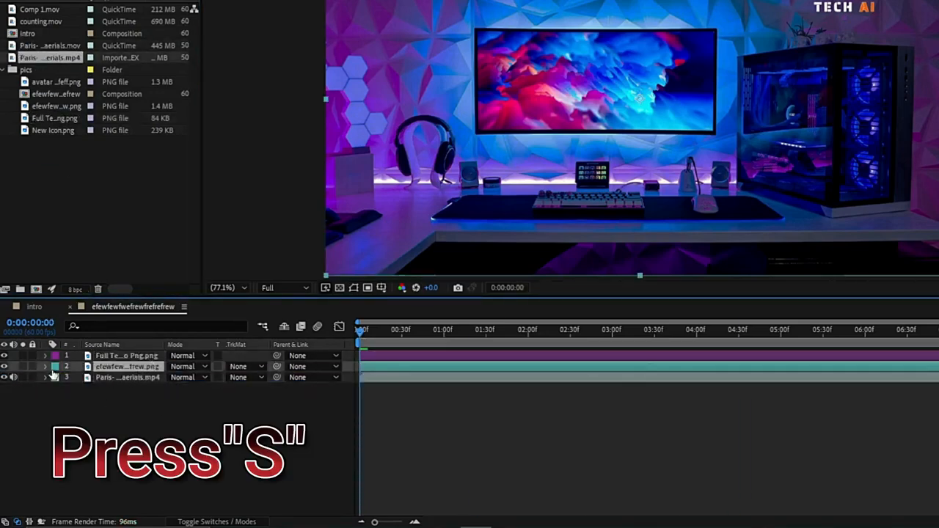
Scale down the desk image layer so the Paris aerial footage is exposed around it
{"action": "key", "text": "s"}
{"action": "left_click_drag", "start_coordinate": [188, 377], "coordinate": [150, 400]}
{"action": "left_click", "coordinate": [130, 387]}
{"action": "key", "text": "s"}
{"action": "left_click_drag", "start_coordinate": [437, 192], "coordinate": [175, 189]}
{"action": "left_click_drag", "start_coordinate": [758, 74], "coordinate": [922, 91]}
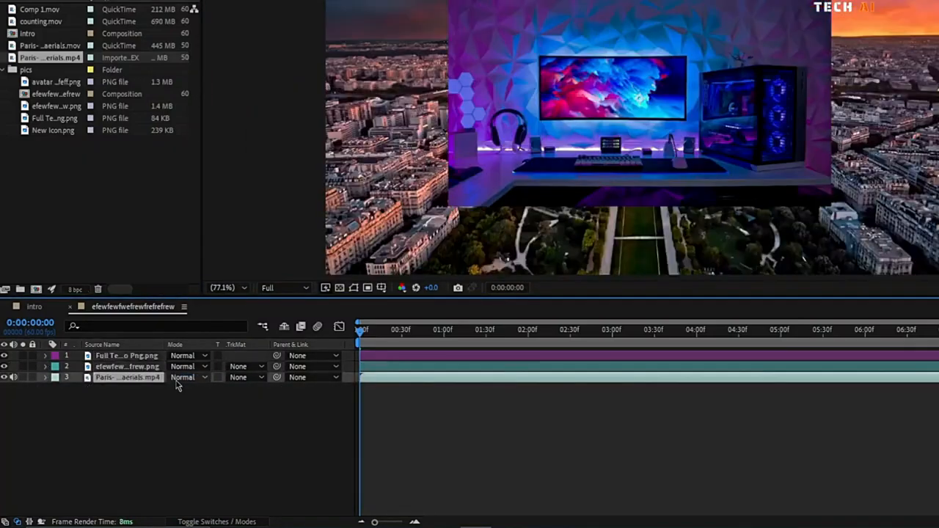
Trim the end of the logo layer and the start of the Paris aerials layer at 0:00:02:10
{"action": "left_click_drag", "start_coordinate": [361, 331], "coordinate": [392, 339]}
{"action": "left_click", "coordinate": [541, 349]}
{"action": "left_click", "coordinate": [553, 359]}
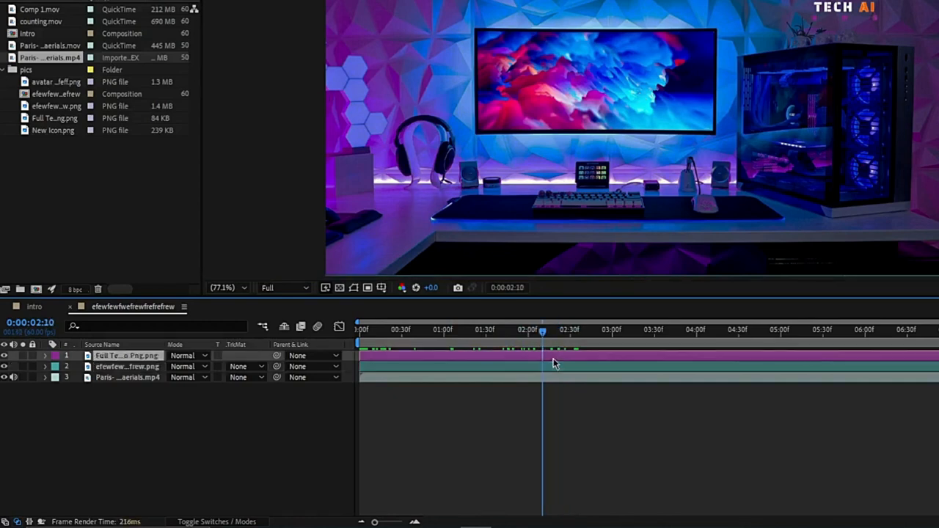
{"action": "key", "text": "ctrl+bracketright"}
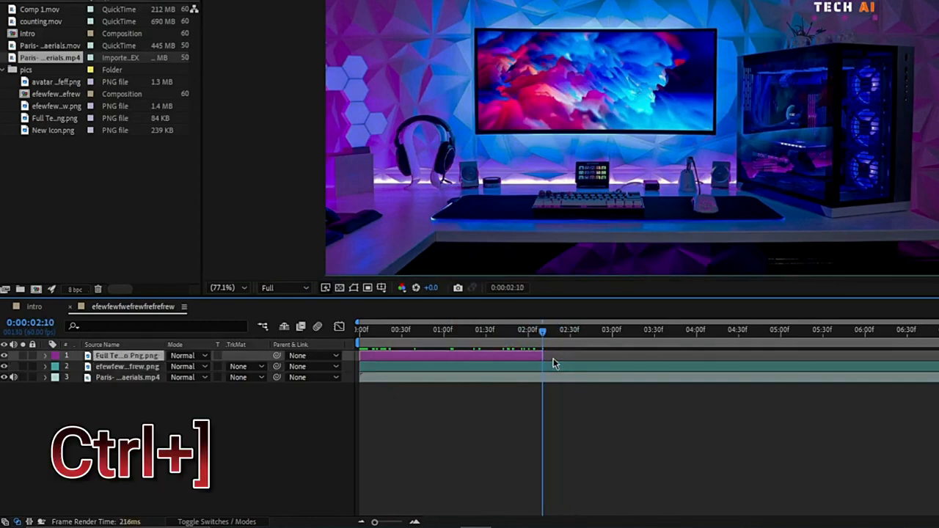
{"action": "left_click", "coordinate": [511, 378]}
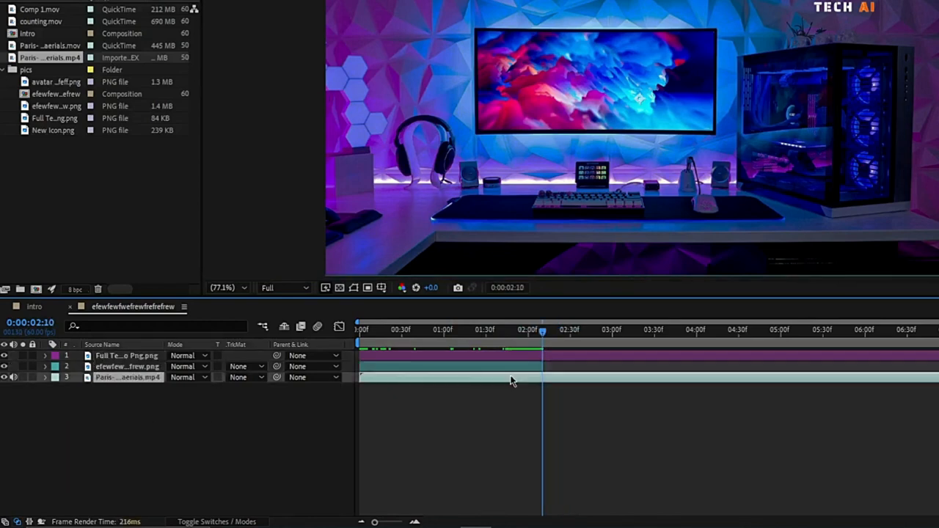
{"action": "key", "text": "ctrl+bracketleft"}
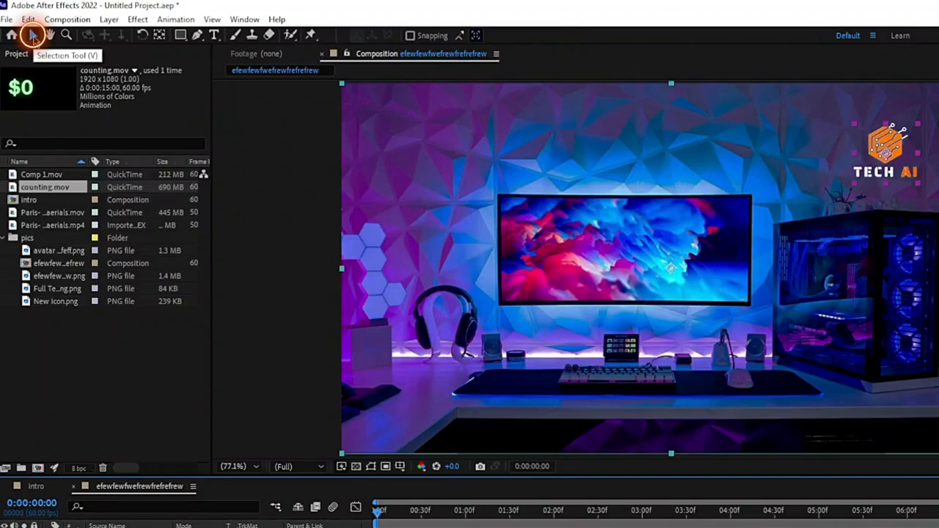
Reposition the logo with the Selection tool, placing it slightly higher in the frame's upper-right area
{"action": "mouse_move", "coordinate": [885, 148]}
{"action": "left_mouse_down"}
{"action": "mouse_move", "coordinate": [807, 180]}
{"action": "mouse_move", "coordinate": [791, 142]}
{"action": "mouse_move", "coordinate": [880, 131]}
{"action": "left_mouse_up"}
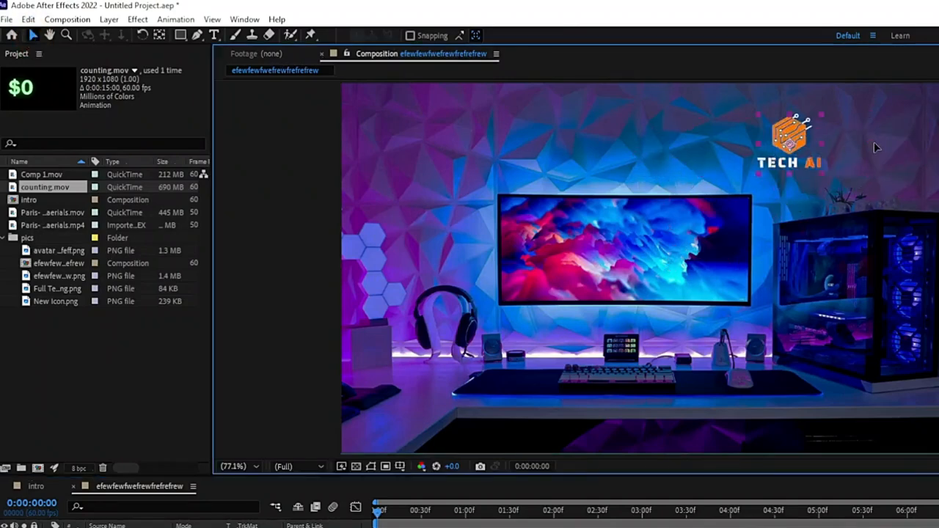
{"action": "mouse_move", "coordinate": [911, 166]}
{"action": "left_mouse_down"}
{"action": "mouse_move", "coordinate": [938, 190]}
{"action": "mouse_move", "coordinate": [911, 166]}
{"action": "left_mouse_up"}
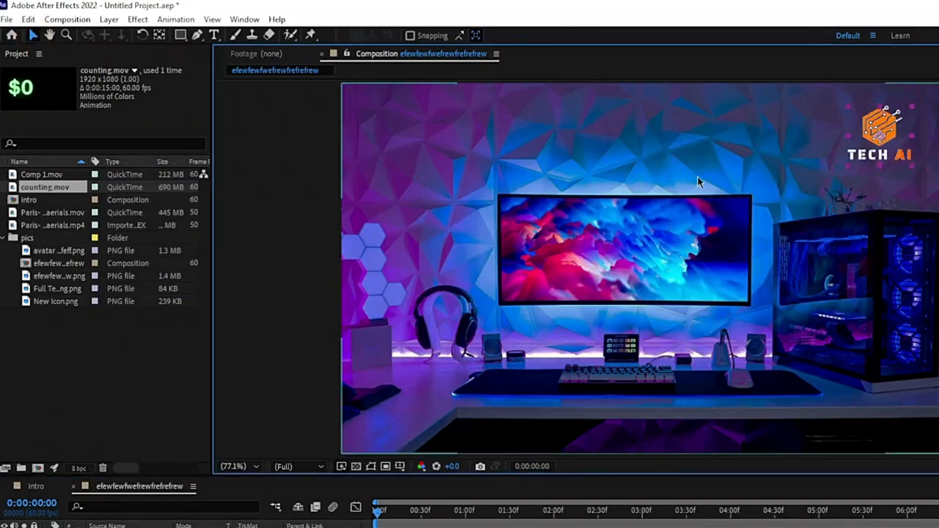
Pan around the composition with the Hand tool and reset the magnification to Fit
{"action": "left_click", "coordinate": [49, 36]}
{"action": "mouse_move", "coordinate": [641, 212]}
{"action": "left_mouse_down"}
{"action": "mouse_move", "coordinate": [798, 220]}
{"action": "mouse_move", "coordinate": [667, 206]}
{"action": "mouse_move", "coordinate": [655, 214]}
{"action": "left_mouse_up"}
{"action": "left_click_drag", "start_coordinate": [514, 178], "coordinate": [616, 147]}
{"action": "left_click", "coordinate": [240, 466]}
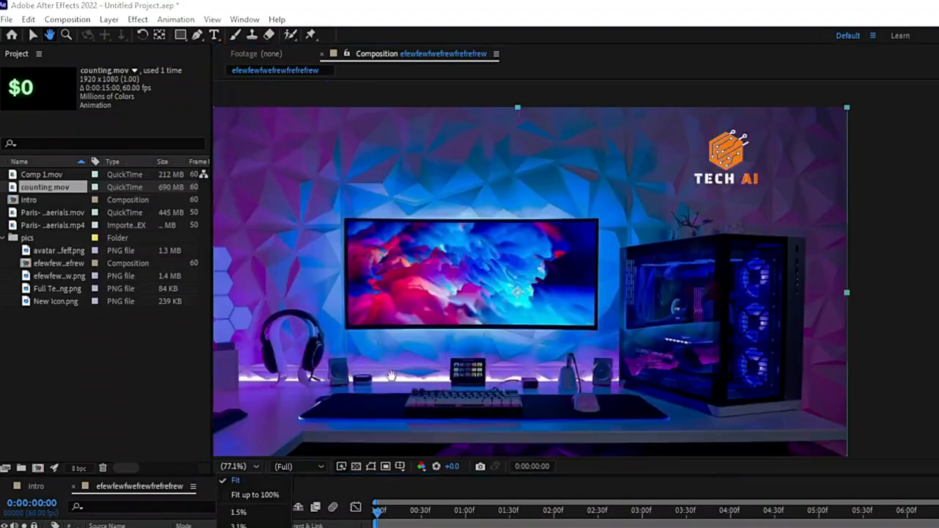
{"action": "left_click", "coordinate": [235, 482]}
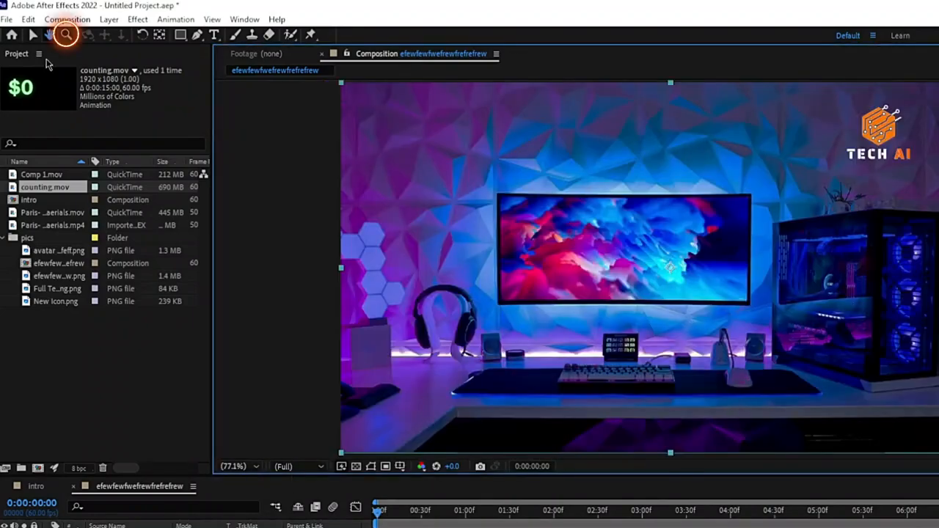
Examine the logo up close with the Zoom tool and reset the magnification to Fit up to 100%
{"action": "left_click", "coordinate": [66, 35]}
{"action": "scroll", "coordinate": [605, 277], "scroll_direction": "up", "scroll_amount": 4}
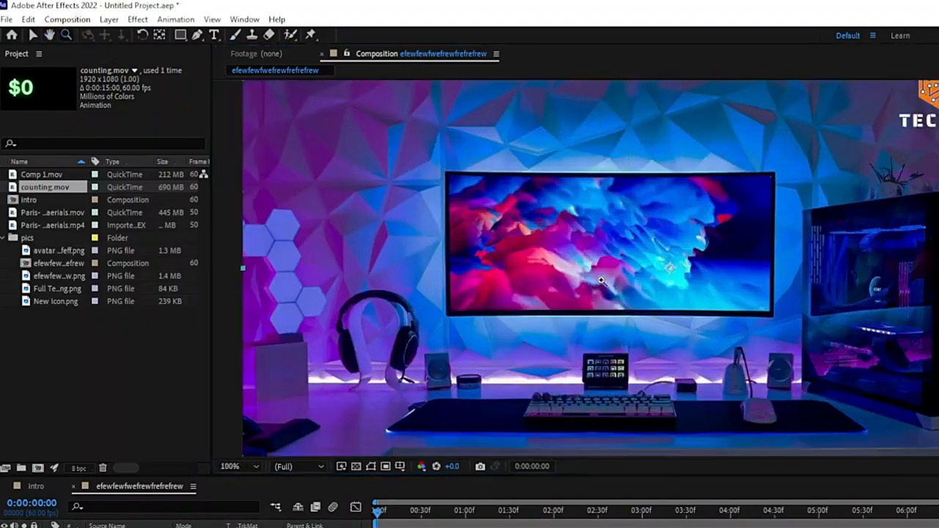
{"action": "left_click", "coordinate": [807, 233]}
{"action": "scroll", "coordinate": [880, 163], "scroll_direction": "down", "scroll_amount": 5}
{"action": "scroll", "coordinate": [790, 185], "scroll_direction": "up", "scroll_amount": 3}
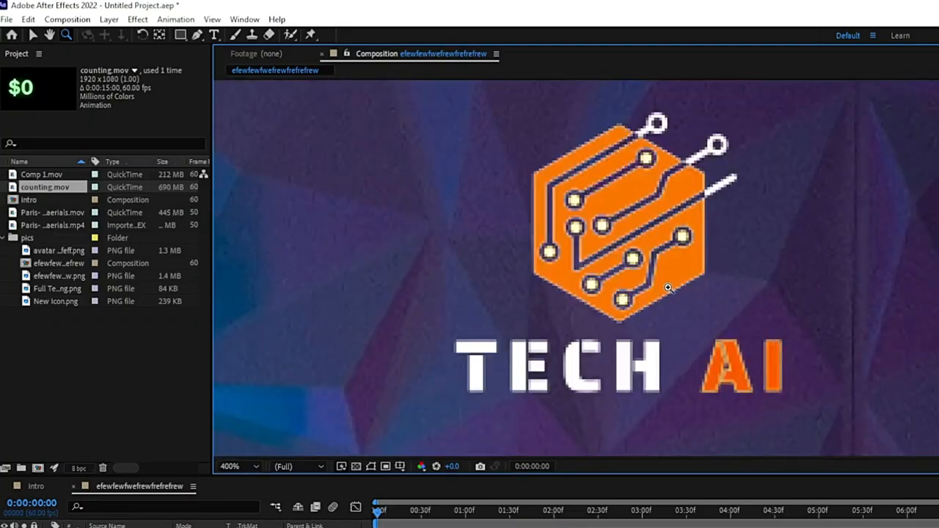
{"action": "scroll", "coordinate": [674, 282], "scroll_direction": "down", "scroll_amount": 3}
{"action": "scroll", "coordinate": [476, 421], "scroll_direction": "up", "scroll_amount": 3}
{"action": "left_click", "coordinate": [242, 467]}
{"action": "left_click", "coordinate": [250, 494]}
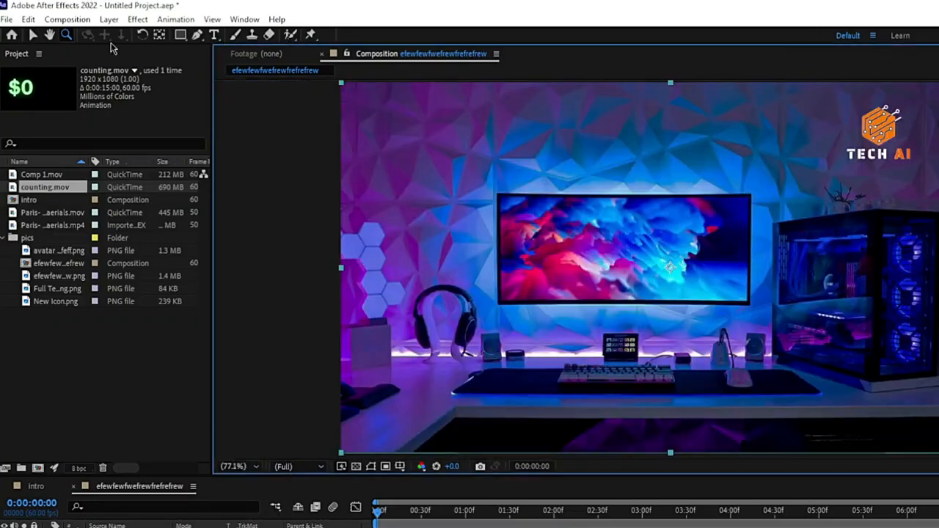
Try rotating the desk image with the Rotation tool and undo the rotation
{"action": "left_click", "coordinate": [141, 34]}
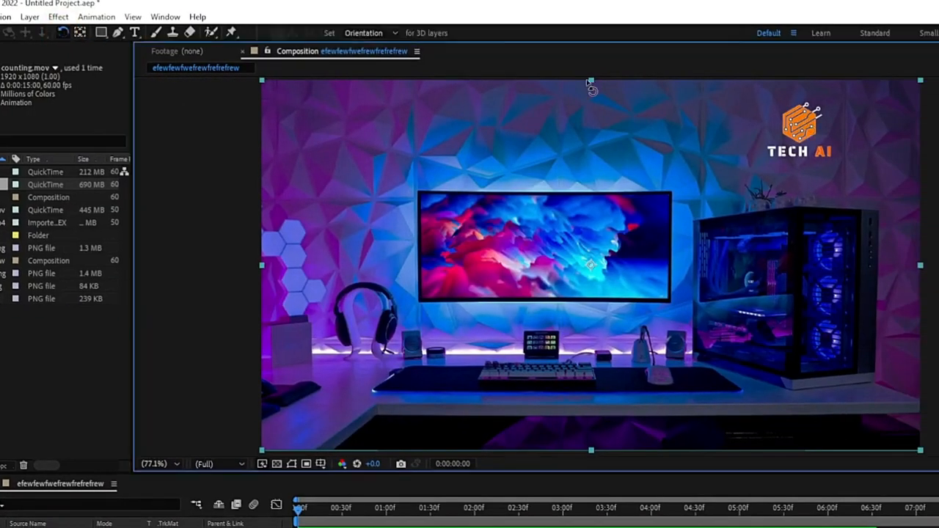
{"action": "left_click_drag", "start_coordinate": [591, 88], "coordinate": [609, 67]}
{"action": "key", "text": "ctrl+z"}
Move the logo's anchor point to the logo's left side with the Pan Behind tool
{"action": "left_click", "coordinate": [79, 32]}
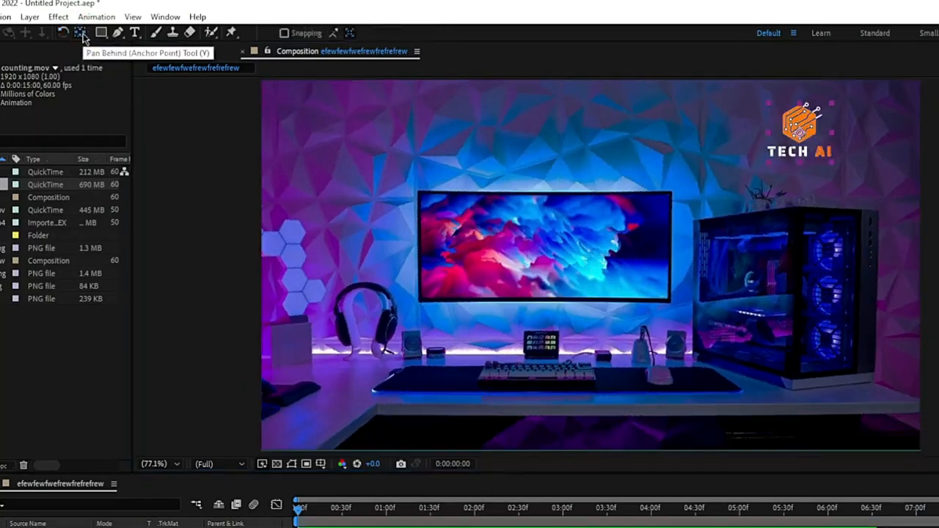
{"action": "scroll", "coordinate": [700, 174], "scroll_direction": "up", "scroll_amount": 1}
{"action": "left_click_drag", "start_coordinate": [700, 174], "coordinate": [604, 254]}
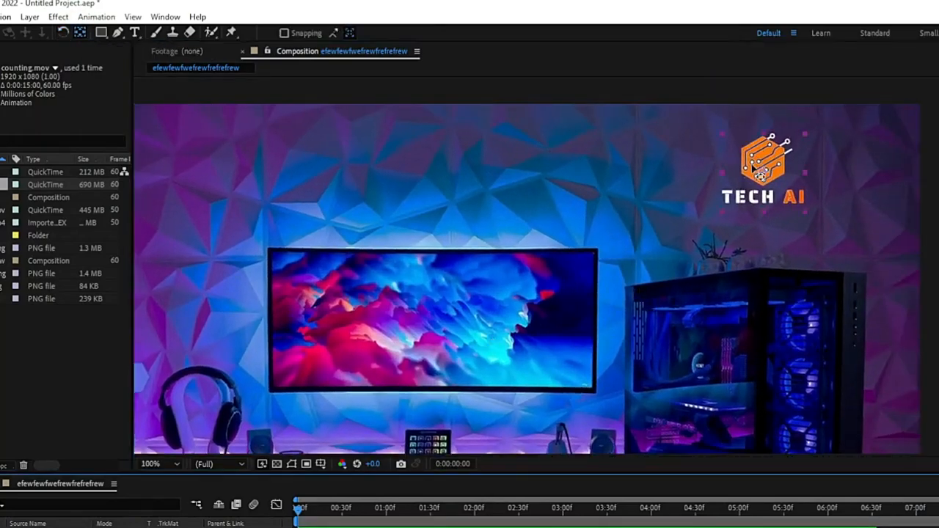
{"action": "left_click", "coordinate": [763, 174]}
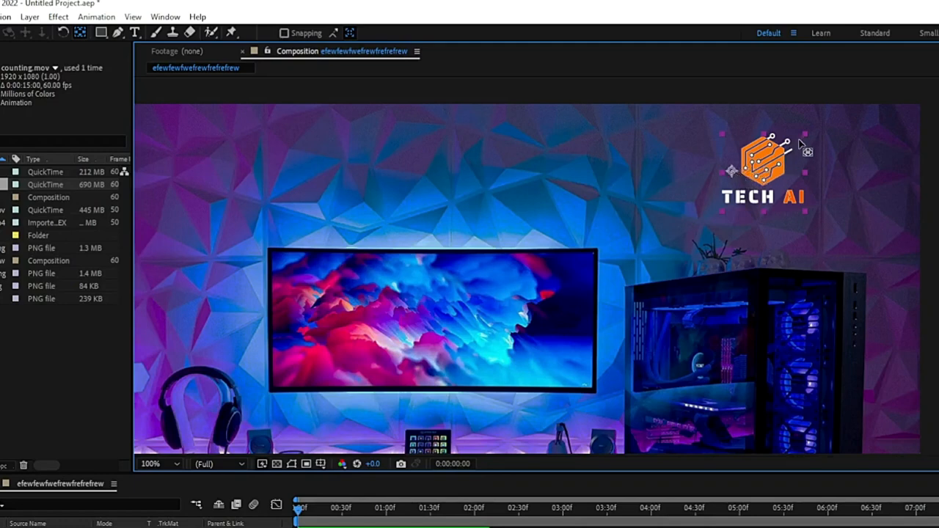
Try rotating the logo around its shifted anchor point, and undo both the rotation and the anchor move
{"action": "key", "text": "w"}
{"action": "left_click_drag", "start_coordinate": [801, 143], "coordinate": [865, 121]}
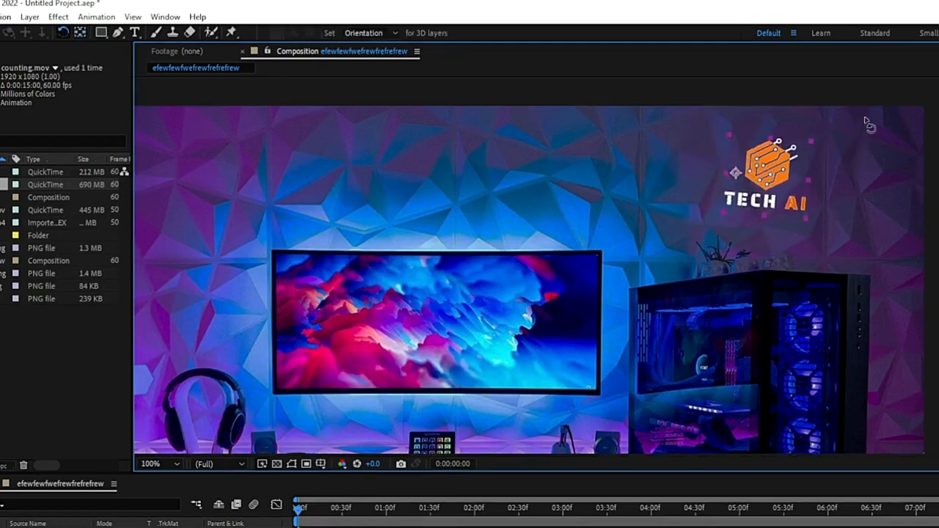
{"action": "key", "text": "ctrl+z"}
{"action": "key", "text": "ctrl+z"}
{"action": "key", "text": "y"}
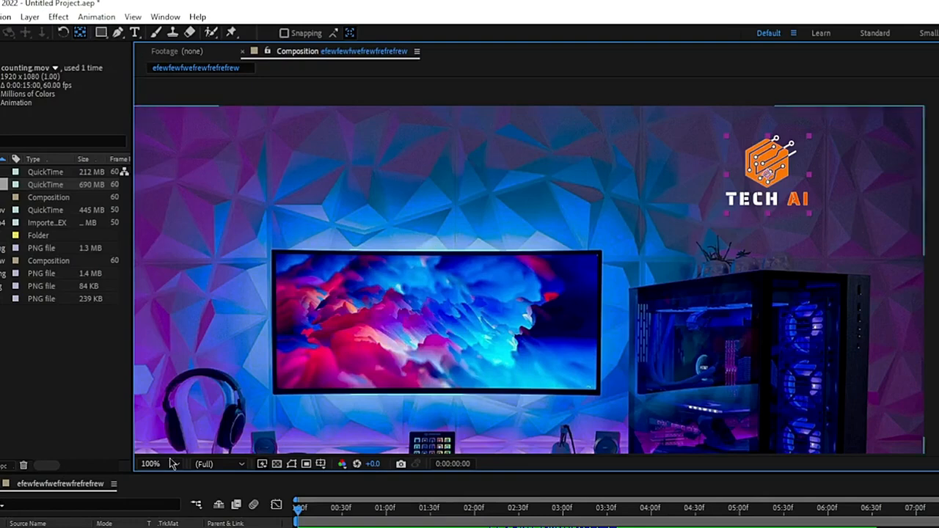
Draw a red circle with the Ellipse tool in the upper-left area of the frame
{"action": "left_click", "coordinate": [101, 32]}
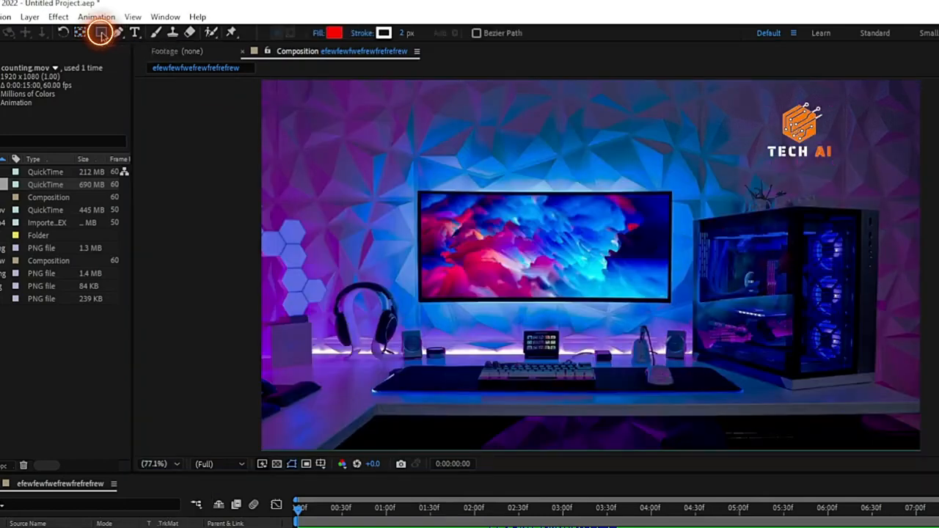
{"action": "left_click_drag", "start_coordinate": [101, 32], "coordinate": [157, 62]}
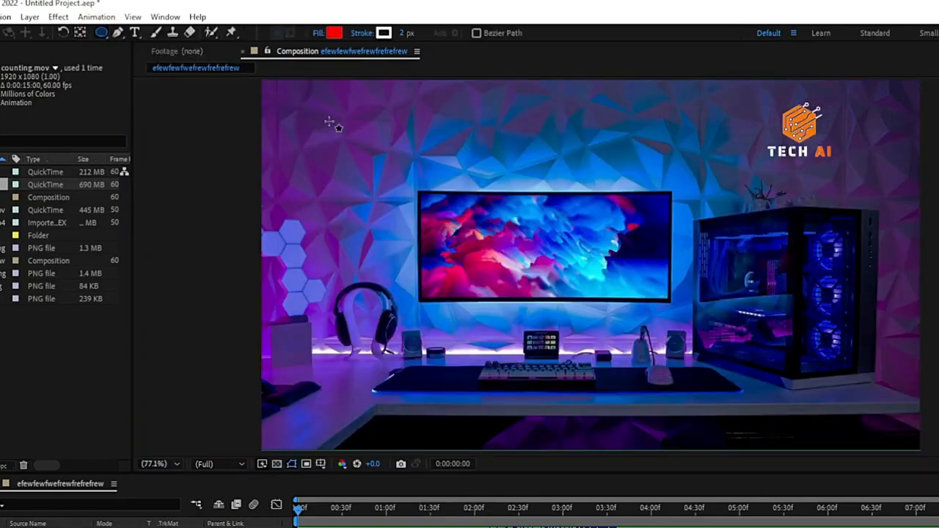
{"action": "mouse_move", "coordinate": [385, 177]}
{"action": "left_mouse_down"}
{"action": "mouse_move", "coordinate": [438, 210]}
{"action": "mouse_move", "coordinate": [489, 157]}
{"action": "mouse_move", "coordinate": [467, 266]}
{"action": "mouse_move", "coordinate": [415, 145]}
{"action": "mouse_move", "coordinate": [336, 143]}
{"action": "mouse_move", "coordinate": [366, 163]}
{"action": "left_mouse_up"}
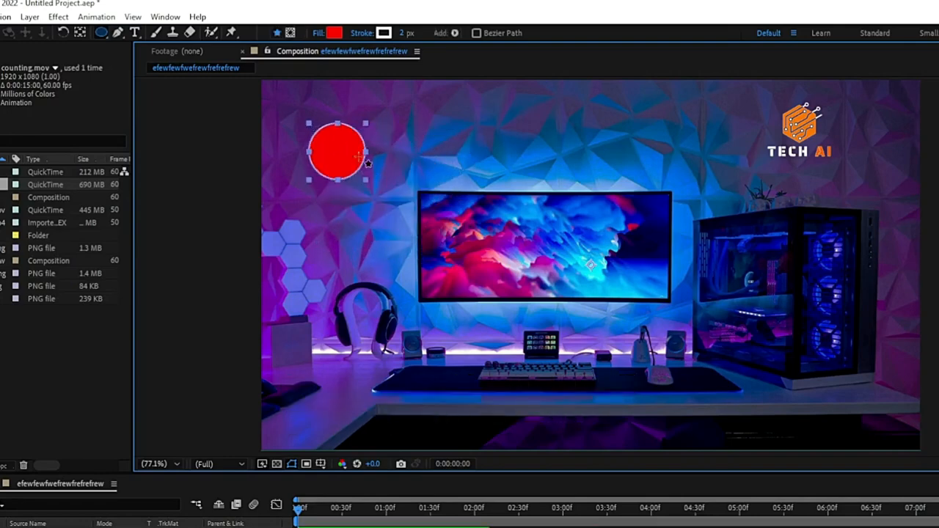
Set the circle's fill colour to F4F4F4 and its stroke colour to dark red
{"action": "left_click", "coordinate": [335, 33]}
{"action": "left_click_drag", "start_coordinate": [568, 292], "coordinate": [399, 271]}
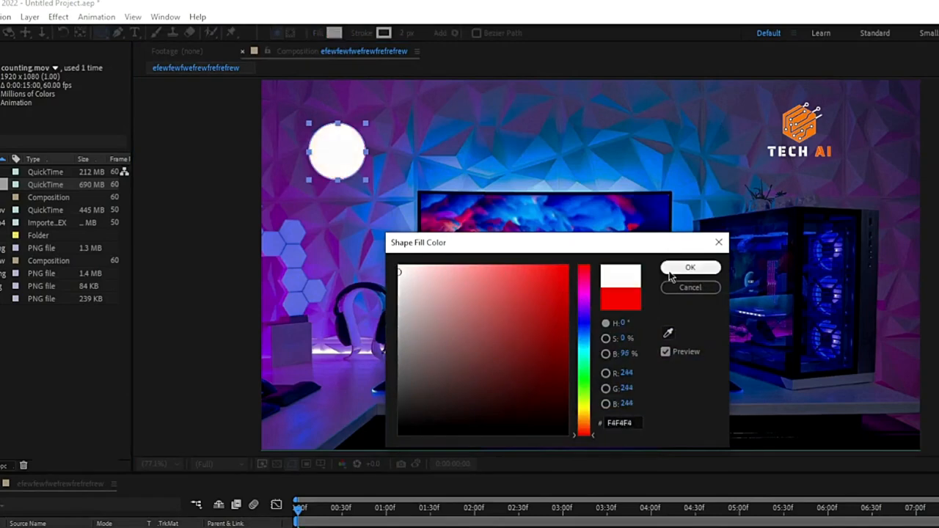
{"action": "left_click", "coordinate": [686, 268]}
{"action": "left_click", "coordinate": [383, 33]}
{"action": "left_click", "coordinate": [563, 274]}
{"action": "left_click_drag", "start_coordinate": [563, 274], "coordinate": [565, 316]}
{"action": "left_click", "coordinate": [690, 267]}
Draw a four-point shape over the monitor screen with the Pen tool, placing a point at each corner
{"action": "left_click", "coordinate": [117, 32]}
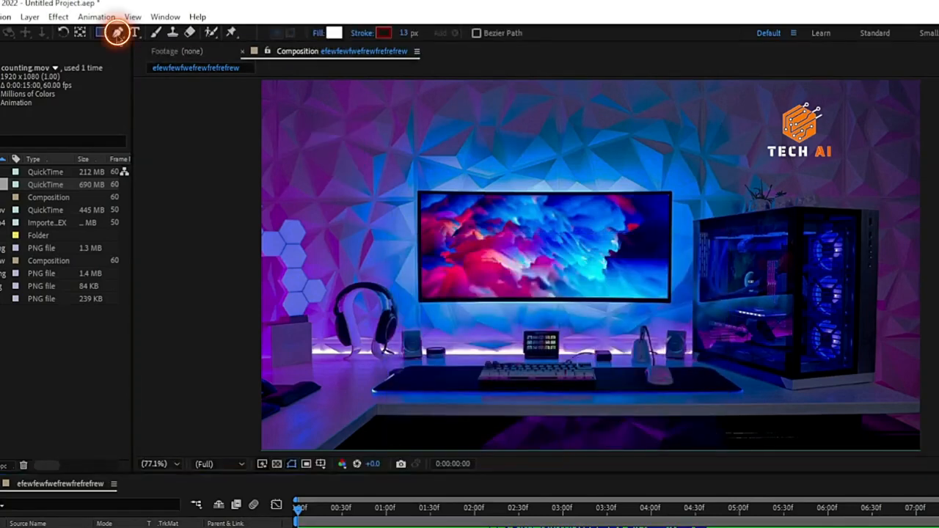
{"action": "mouse_move", "coordinate": [417, 195]}
{"action": "left_mouse_down"}
{"action": "mouse_move", "coordinate": [418, 306]}
{"action": "mouse_move", "coordinate": [310, 195]}
{"action": "mouse_move", "coordinate": [335, 189]}
{"action": "left_mouse_up"}
{"action": "left_click", "coordinate": [666, 194]}
{"action": "left_click", "coordinate": [426, 300]}
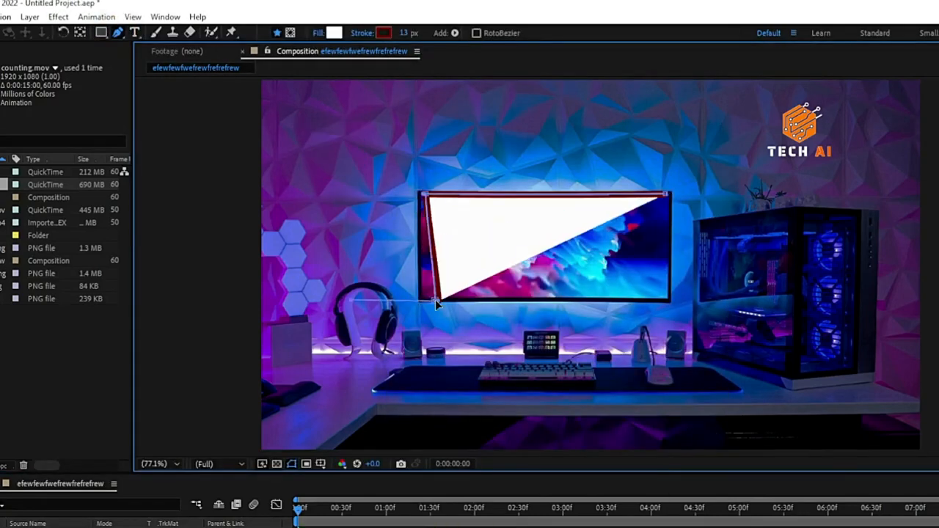
{"action": "left_click", "coordinate": [666, 299]}
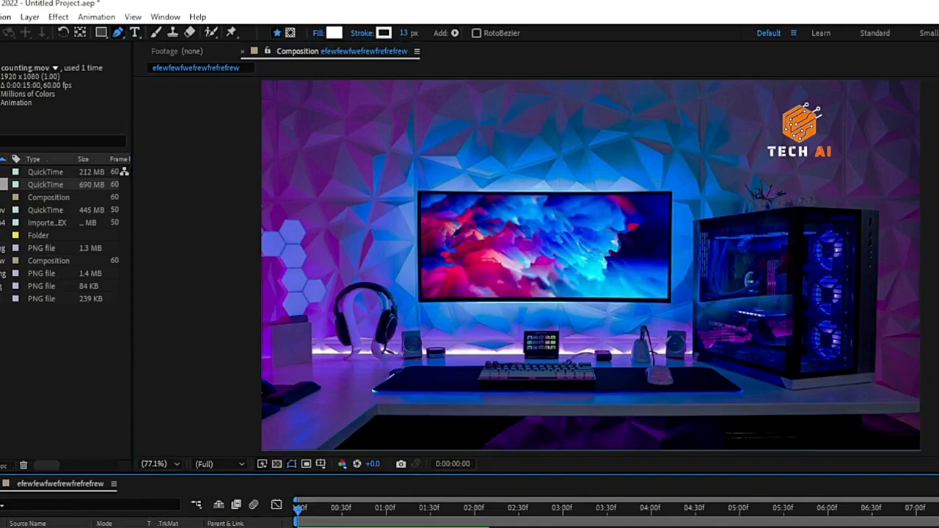
Add the text "tech" to the composition with the Type tool
{"action": "left_click", "coordinate": [134, 32]}
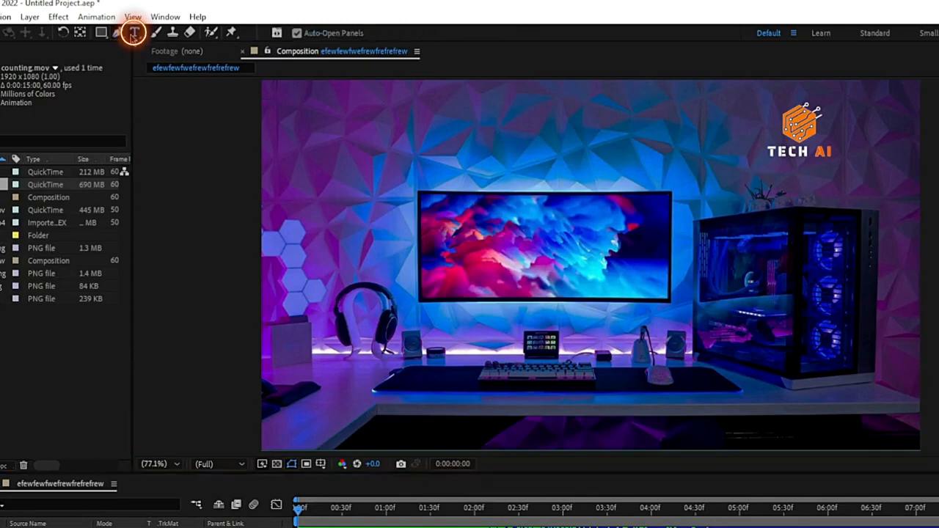
{"action": "left_click", "coordinate": [321, 218]}
{"action": "type", "text": "teac"}
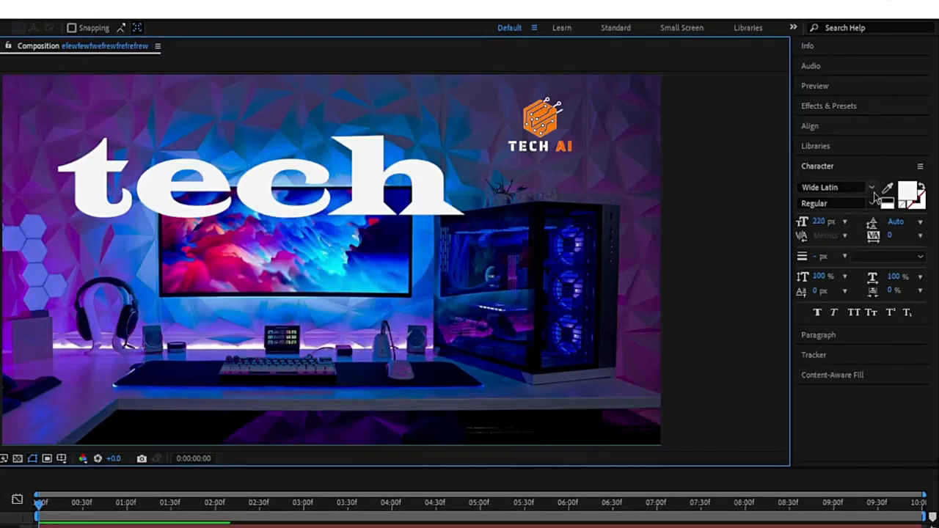
Try other fonts on the tech text, including Tw Cen MT Condensed, and return it to Wide Latin
{"action": "left_click", "coordinate": [871, 187]}
{"action": "left_click", "coordinate": [846, 230]}
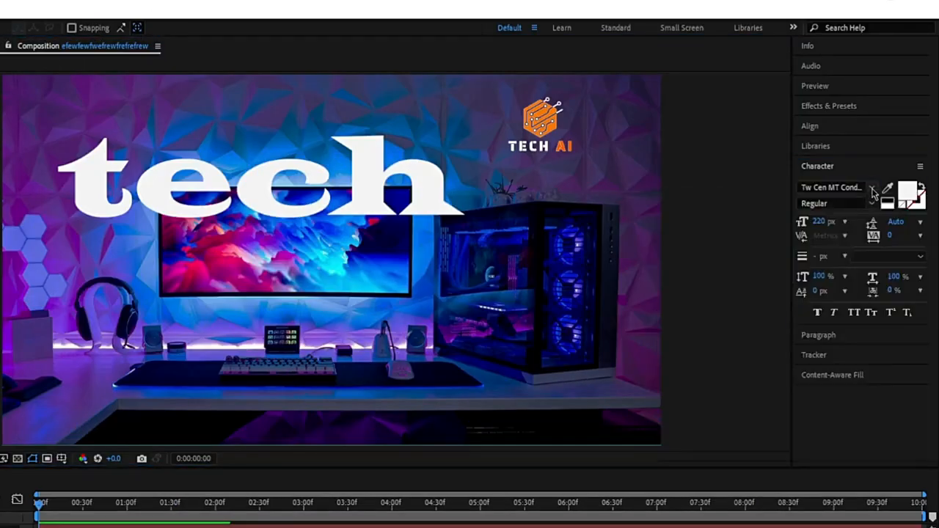
{"action": "left_click", "coordinate": [871, 187]}
{"action": "left_click", "coordinate": [865, 343]}
{"action": "left_click", "coordinate": [872, 188]}
{"action": "left_click", "coordinate": [845, 231]}
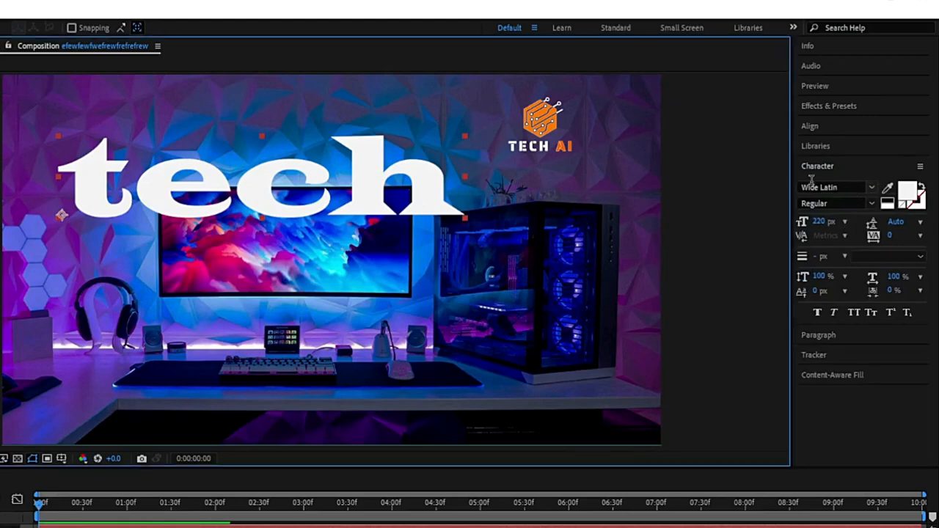
Try Segoe Script on the tech text and set its font to Rockwell Extra Bold
{"action": "left_click", "coordinate": [871, 187]}
{"action": "scroll", "coordinate": [851, 237], "scroll_direction": "up", "scroll_amount": 8}
{"action": "left_click", "coordinate": [852, 253]}
{"action": "left_click", "coordinate": [871, 187]}
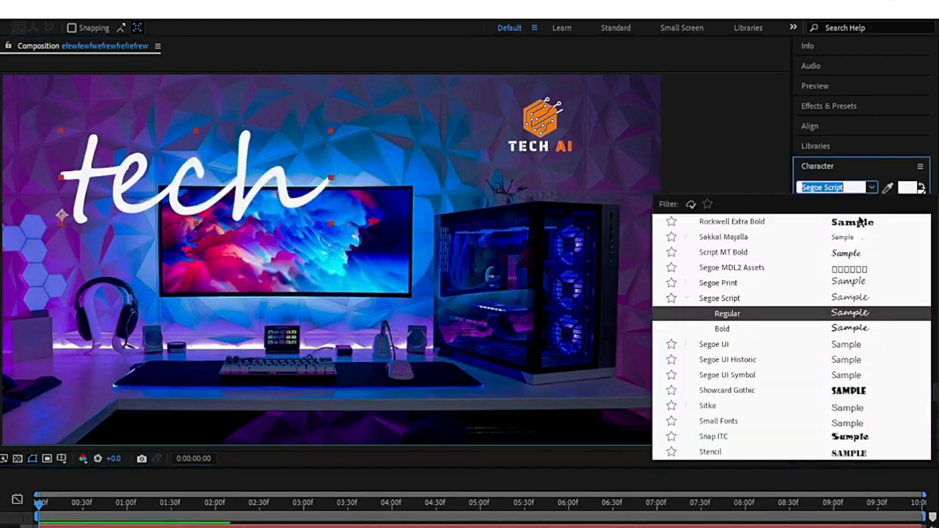
{"action": "left_click", "coordinate": [858, 220]}
Set the text's size to 202 px, vertical scale to 112% and horizontal scale to 96%, and apply Faux Bold
{"action": "left_click_drag", "start_coordinate": [819, 223], "coordinate": [805, 222]}
{"action": "mouse_move", "coordinate": [818, 277]}
{"action": "left_mouse_down"}
{"action": "mouse_move", "coordinate": [833, 277]}
{"action": "mouse_move", "coordinate": [825, 277]}
{"action": "left_mouse_up"}
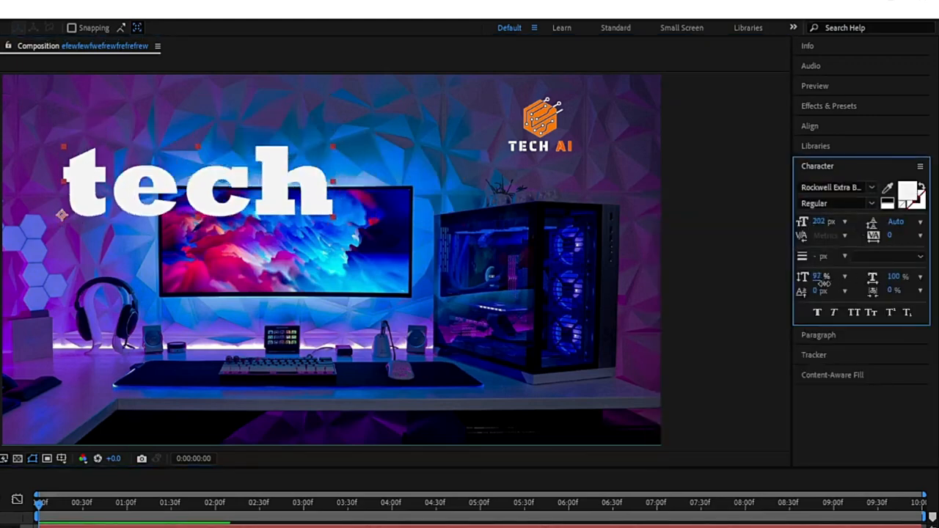
{"action": "mouse_move", "coordinate": [889, 277]}
{"action": "left_mouse_down"}
{"action": "mouse_move", "coordinate": [905, 277]}
{"action": "mouse_move", "coordinate": [887, 277]}
{"action": "left_mouse_up"}
{"action": "left_click", "coordinate": [817, 314]}
Toggle Faux Italic, All Caps, Small Caps, Superscript and Subscript on and off for the tech text
{"action": "left_click", "coordinate": [831, 314]}
{"action": "left_click", "coordinate": [832, 314]}
{"action": "left_click", "coordinate": [854, 316]}
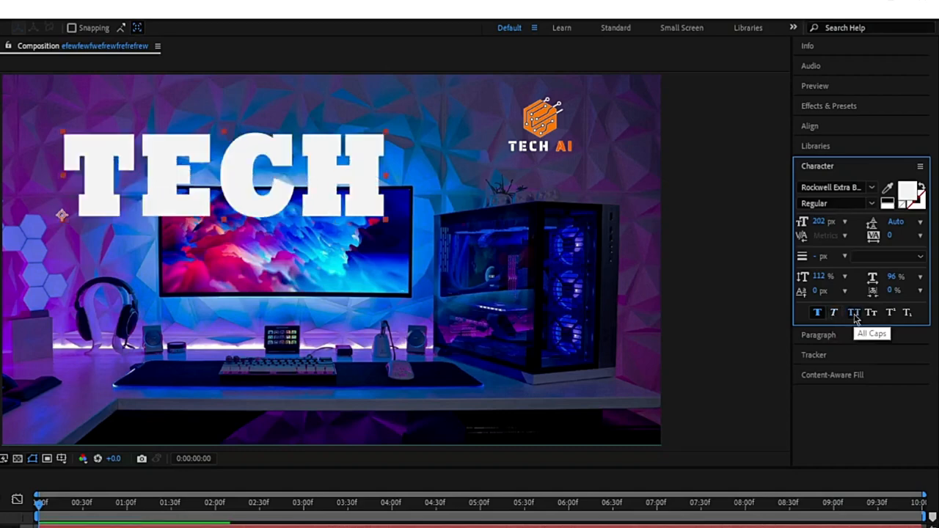
{"action": "left_click", "coordinate": [853, 315]}
{"action": "left_click", "coordinate": [872, 315]}
{"action": "left_click", "coordinate": [872, 316]}
{"action": "left_click", "coordinate": [891, 317]}
{"action": "left_click", "coordinate": [891, 317]}
{"action": "left_click", "coordinate": [909, 315]}
{"action": "left_click", "coordinate": [909, 315]}
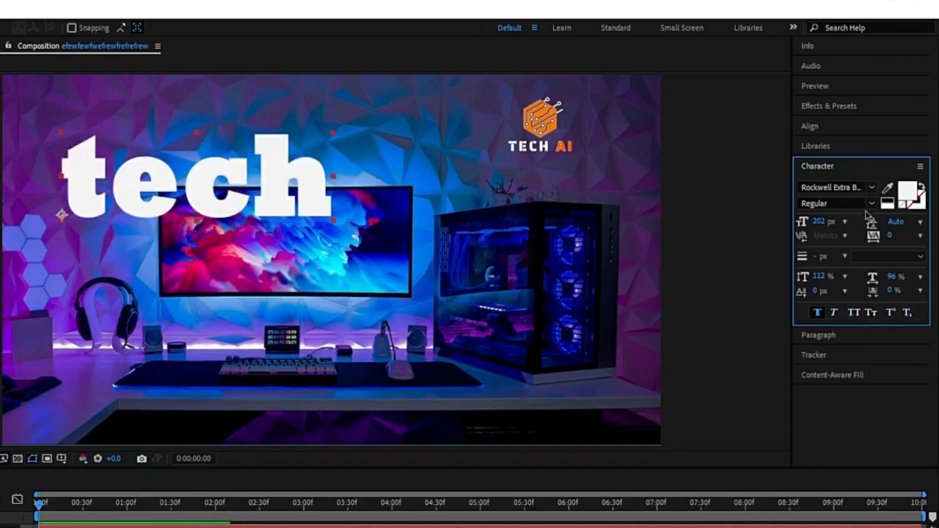
Choose a new fill colour for the tech text and move the text slightly upward in the frame
{"action": "left_click", "coordinate": [871, 204]}
{"action": "left_click", "coordinate": [859, 218]}
{"action": "left_click", "coordinate": [907, 194]}
{"action": "left_click", "coordinate": [302, 390]}
{"action": "left_click", "coordinate": [324, 278]}
{"action": "left_click", "coordinate": [307, 262]}
{"action": "left_click_drag", "start_coordinate": [325, 267], "coordinate": [323, 428]}
{"action": "left_click", "coordinate": [410, 265]}
{"action": "left_click_drag", "start_coordinate": [238, 201], "coordinate": [221, 167]}
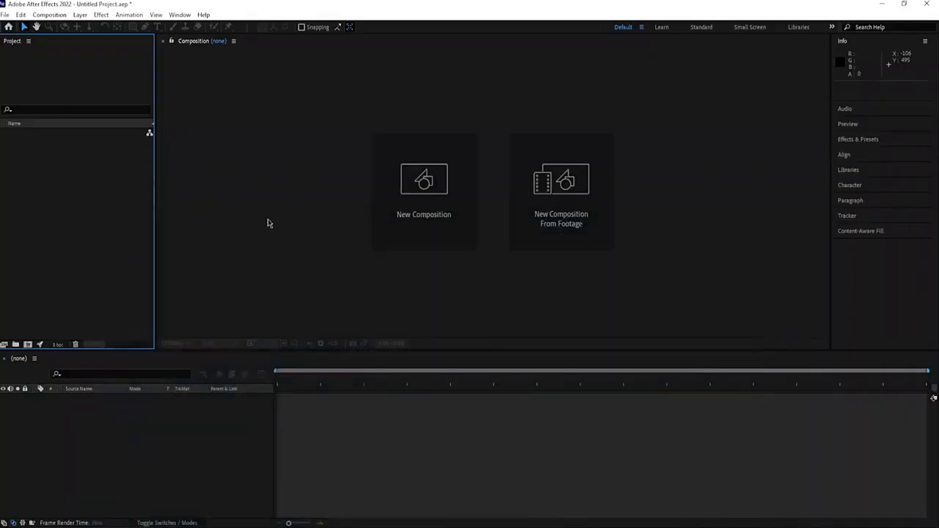
Create a composition named animation with the Custom preset at 950 × 500 px, 30 fps and a 30-second duration
{"action": "left_click", "coordinate": [434, 199]}
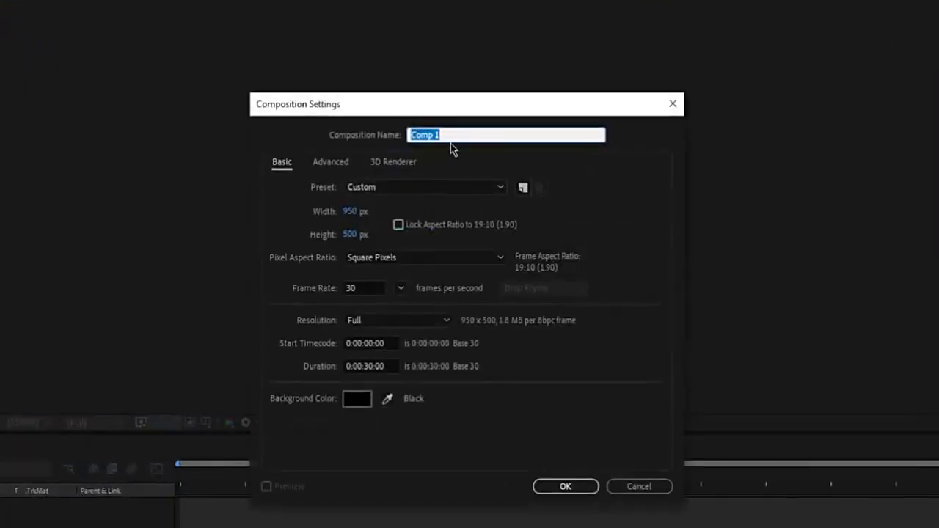
{"action": "type", "text": "animation"}
{"action": "left_click", "coordinate": [426, 189]}
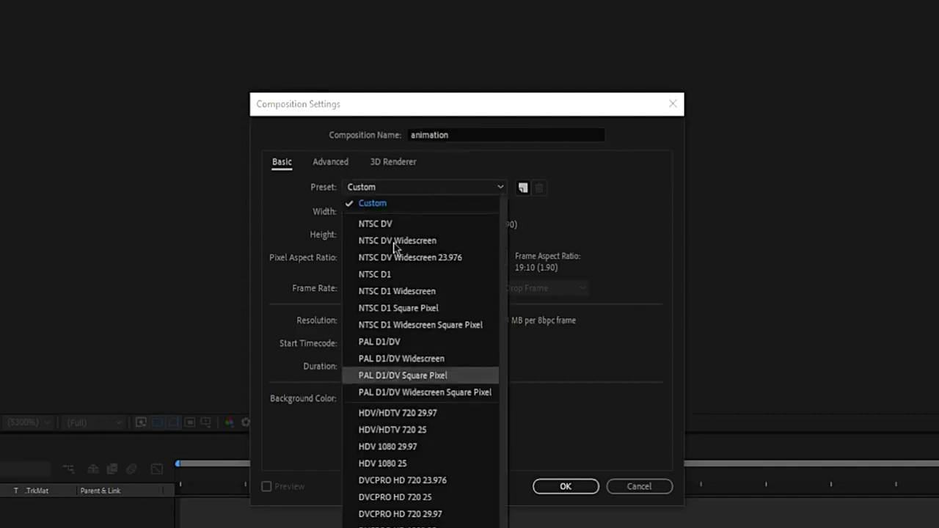
{"action": "left_click", "coordinate": [400, 206]}
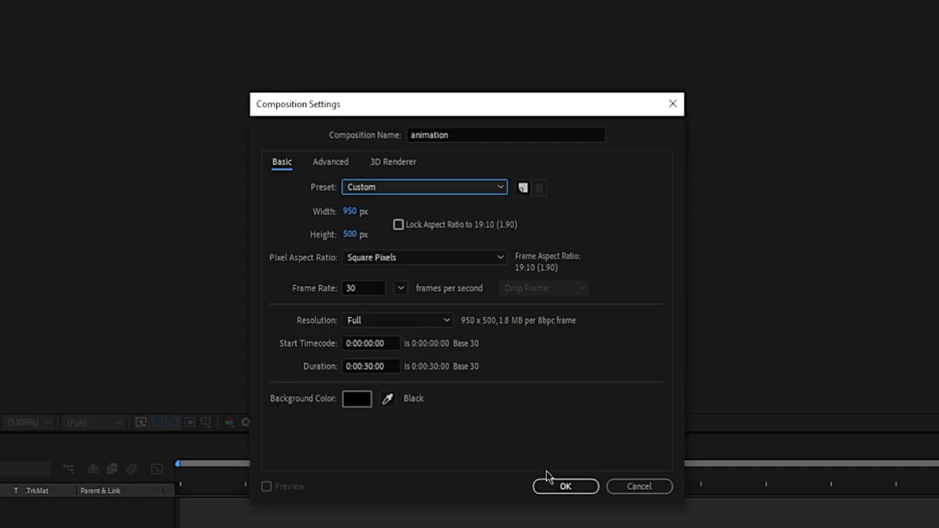
{"action": "left_click", "coordinate": [558, 491]}
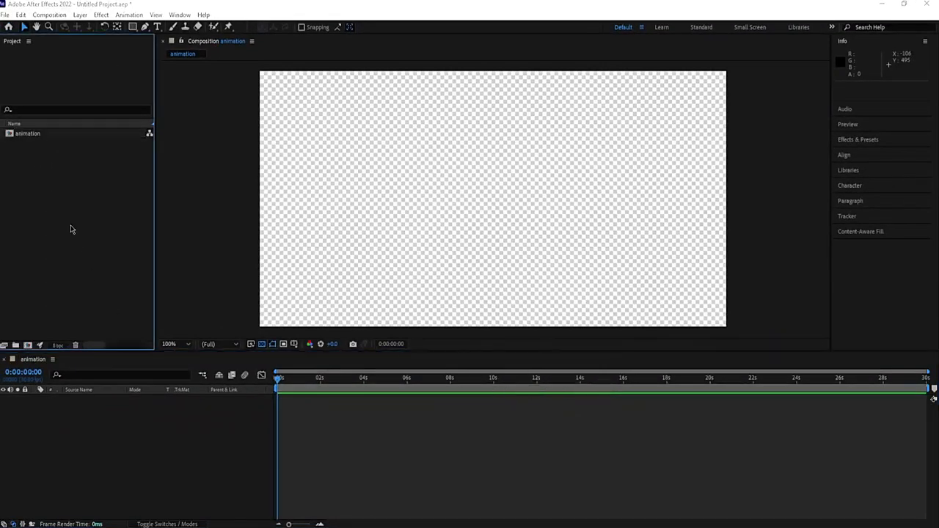
Import the forest road image, Jeep and Wheel files, and add the forest image to the animation composition's timeline
{"action": "double_click", "coordinate": [71, 229]}
{"action": "left_click_drag", "start_coordinate": [321, 150], "coordinate": [440, 168]}
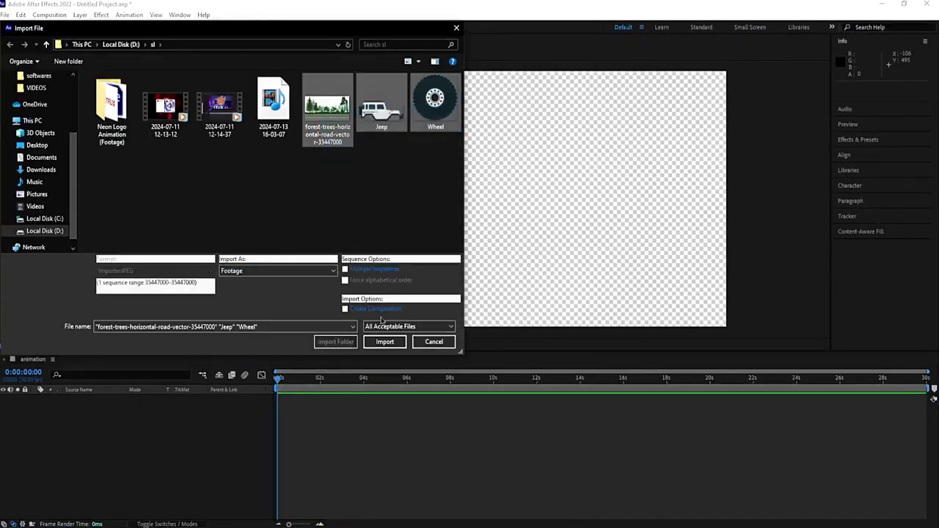
{"action": "left_click", "coordinate": [385, 342]}
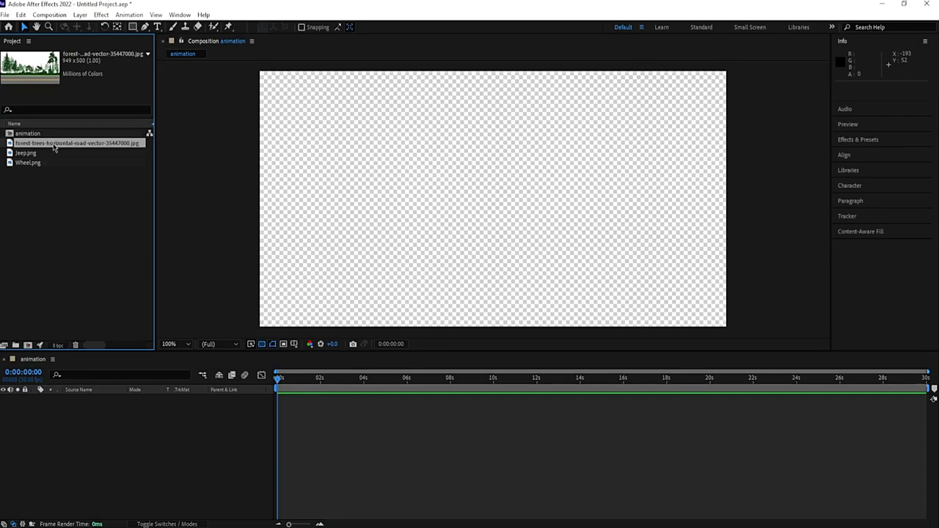
{"action": "left_click_drag", "start_coordinate": [53, 148], "coordinate": [87, 400]}
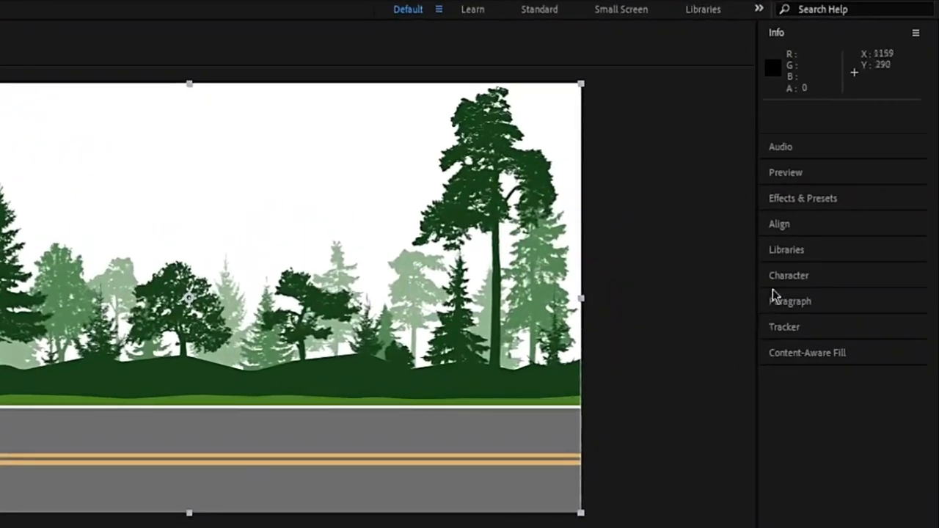
Find the Motion Tile effect and apply it to the forest background layer
{"action": "left_click", "coordinate": [800, 198]}
{"action": "left_click", "coordinate": [794, 132]}
{"action": "type", "text": "motion tile"}
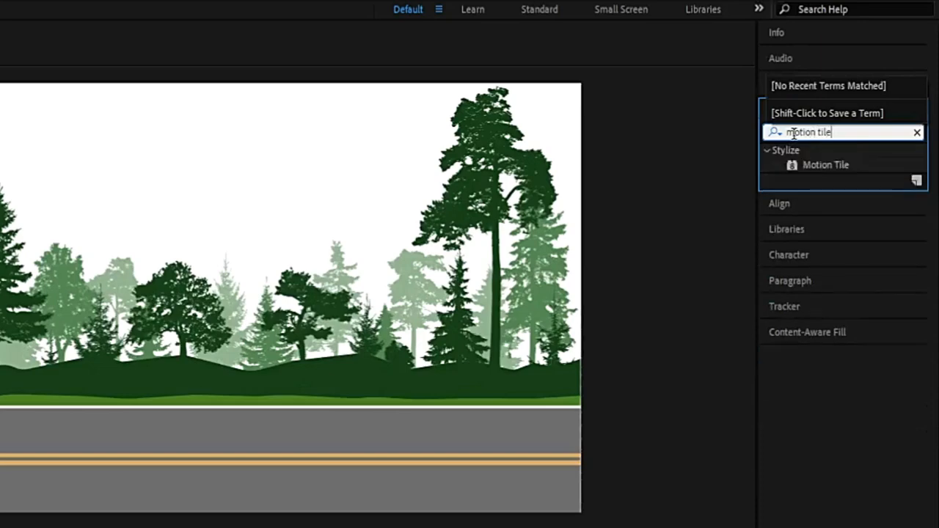
{"action": "left_click_drag", "start_coordinate": [825, 165], "coordinate": [253, 324]}
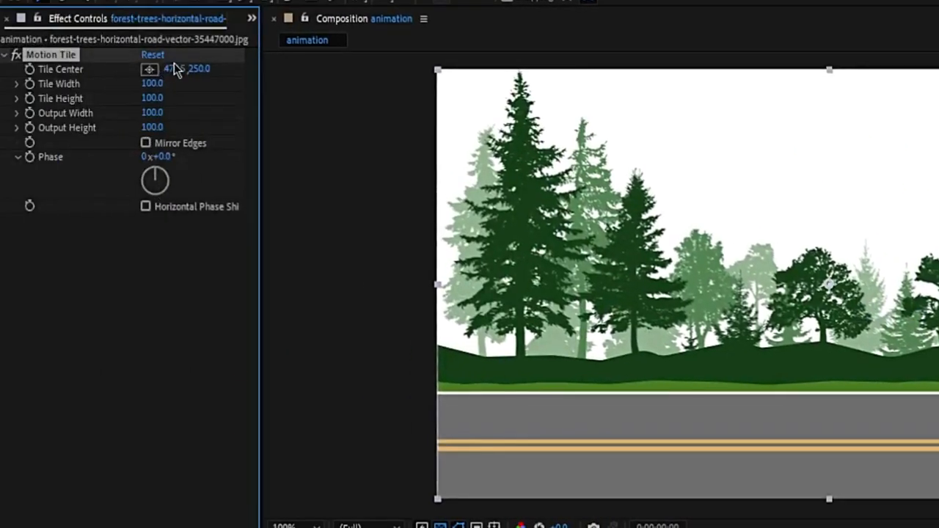
Set the Motion Tile effect's horizontal Tile Center to 15000 and keyframe Tile Center at the start of the timeline
{"action": "left_click", "coordinate": [174, 68]}
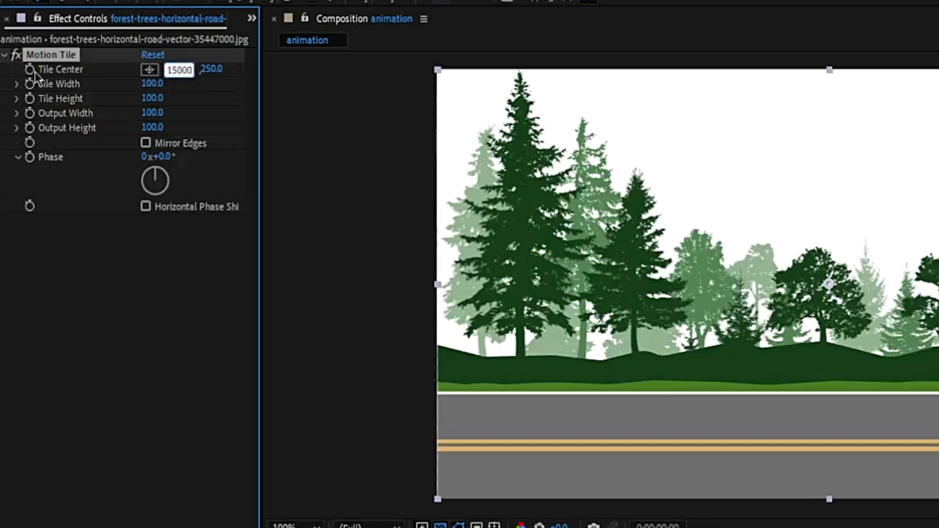
{"action": "type", "text": "15000"}
{"action": "key", "text": "Return"}
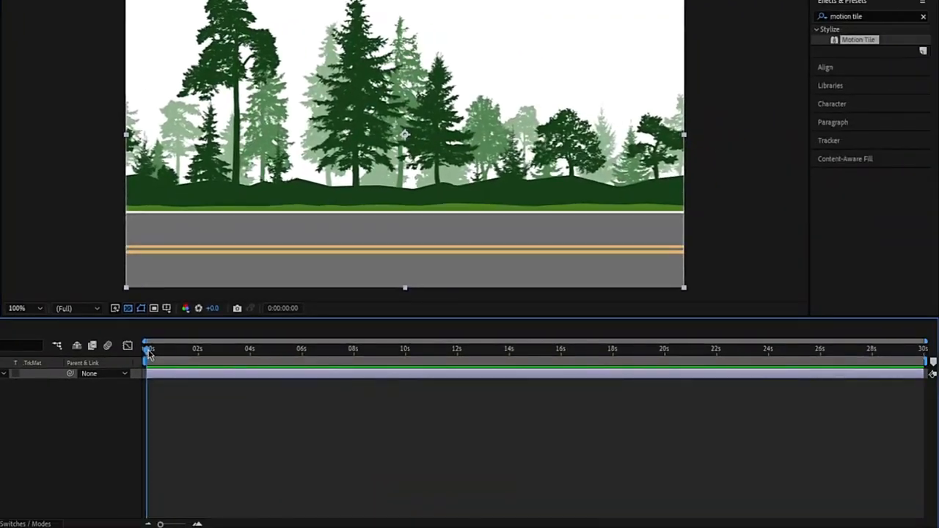
Keyframe the forest's Tile Center at the end of the timeline and enable Mirror Edges for Motion Tile
{"action": "left_click_drag", "start_coordinate": [147, 351], "coordinate": [352, 379]}
{"action": "left_click_drag", "start_coordinate": [655, 377], "coordinate": [931, 358]}
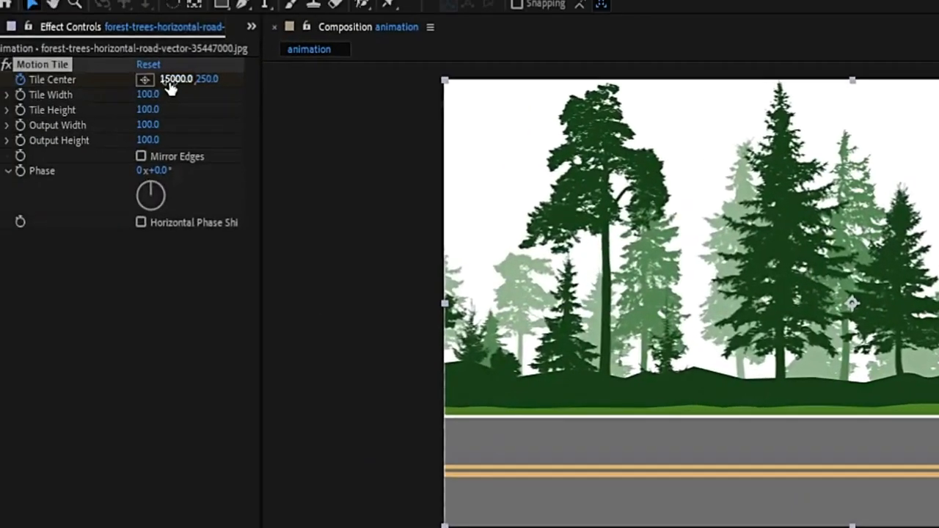
{"action": "left_click", "coordinate": [183, 86]}
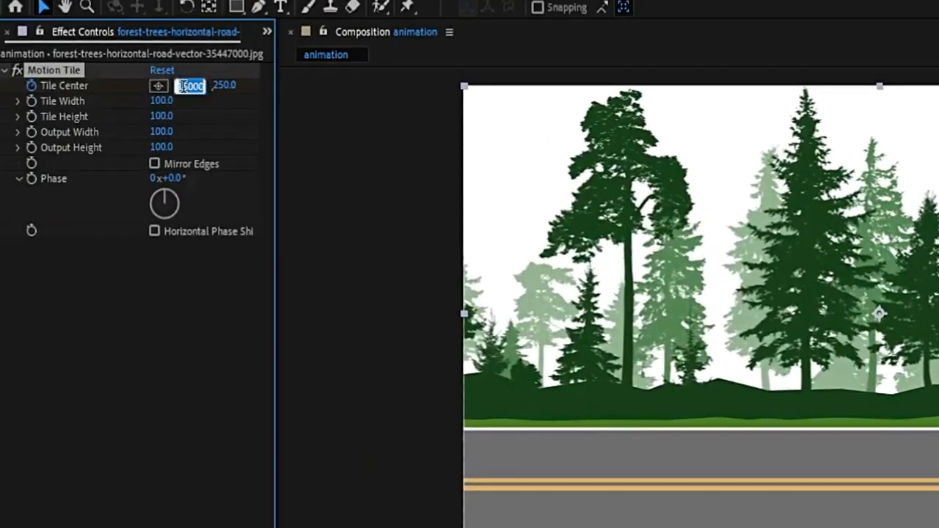
{"action": "key", "text": "Return"}
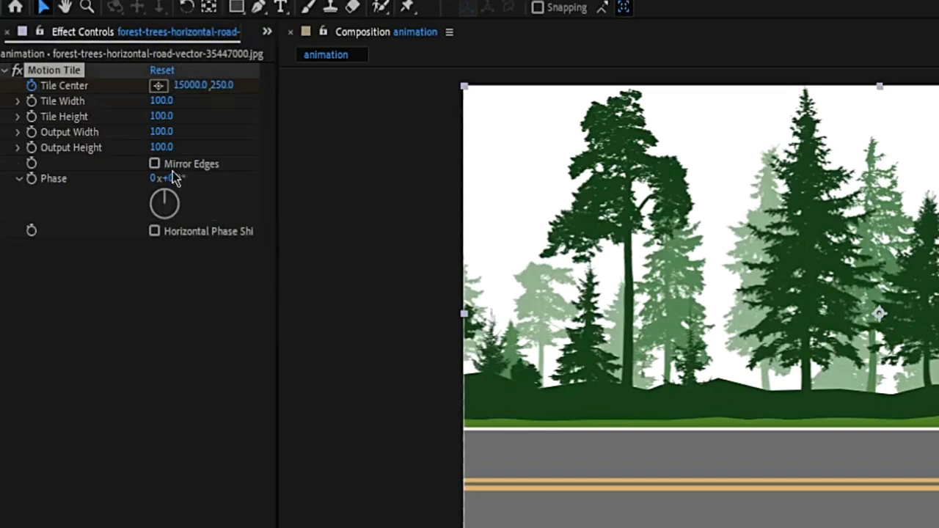
{"action": "left_click", "coordinate": [154, 164]}
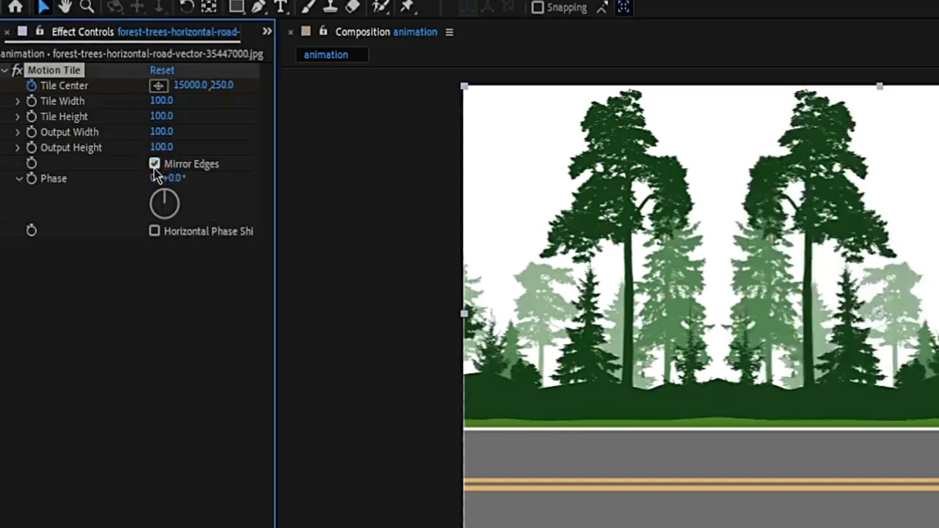
{"action": "left_click", "coordinate": [5, 71]}
Create a composition named jeep at 1920 × 1080 px, 30 fps and a 30-second duration
{"action": "left_click", "coordinate": [266, 32]}
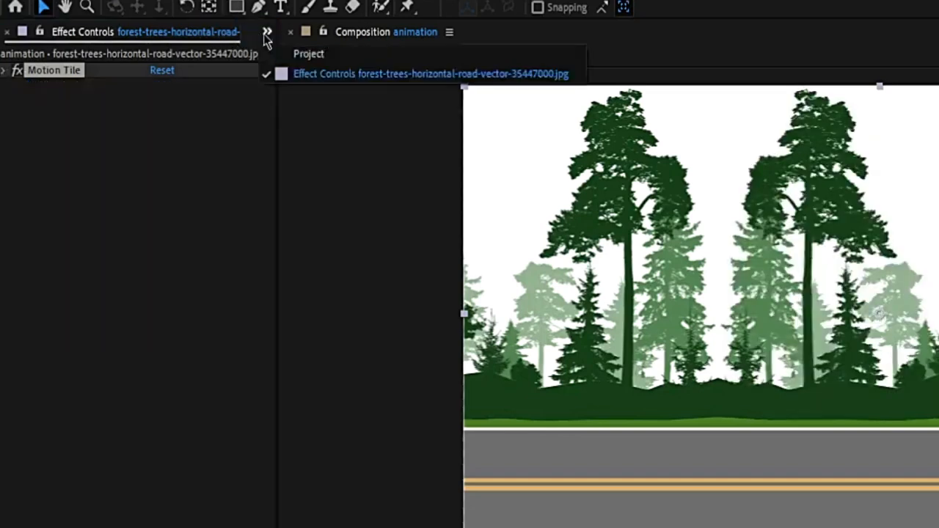
{"action": "left_click", "coordinate": [308, 54]}
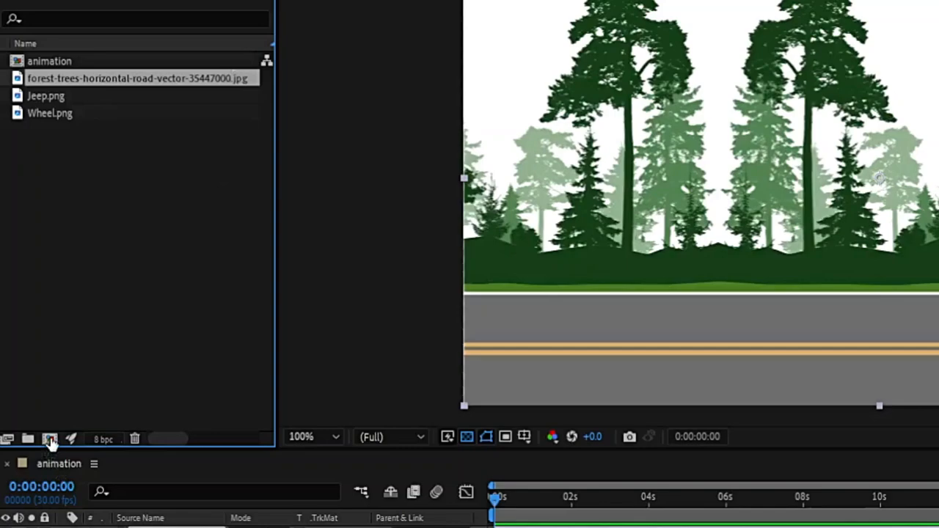
{"action": "left_click", "coordinate": [50, 438]}
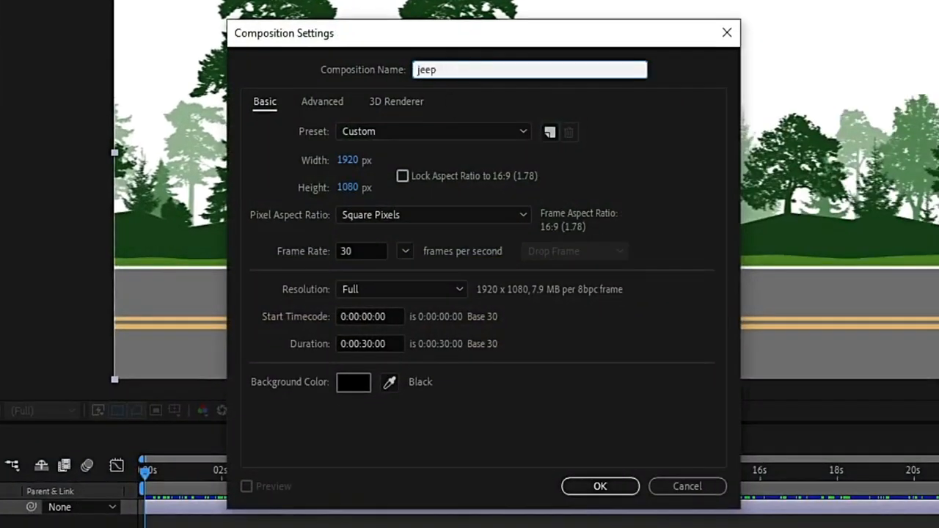
{"action": "left_click", "coordinate": [608, 491]}
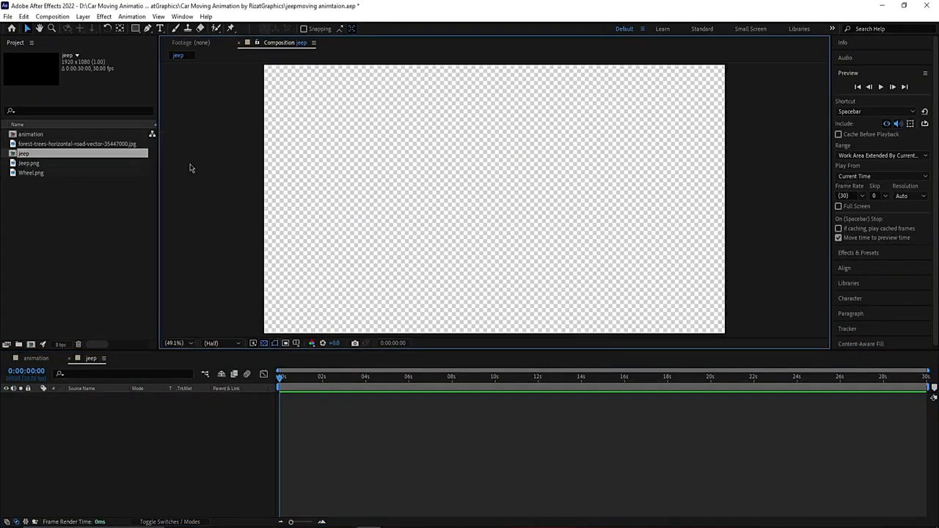
Add Jeep.png to the jeep composition and keyframe its Position at the first frame
{"action": "key", "text": "comma"}
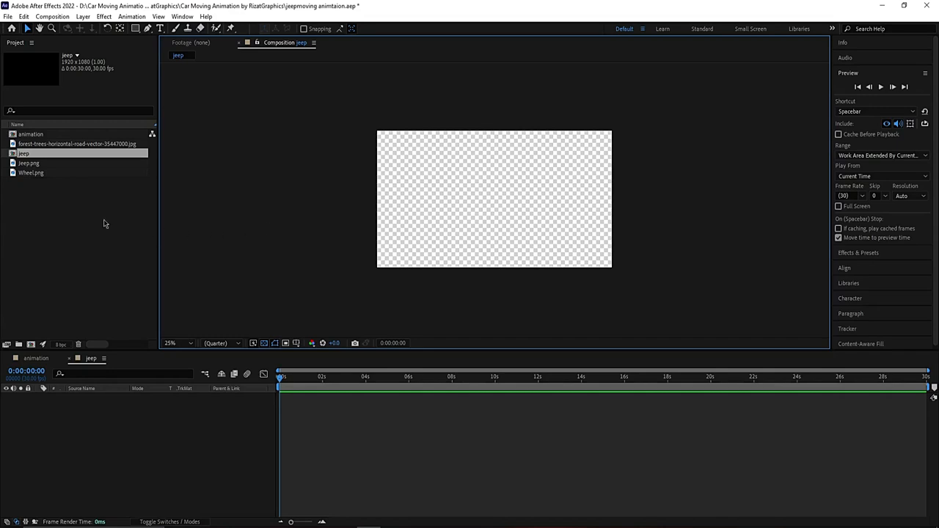
{"action": "left_click_drag", "start_coordinate": [66, 165], "coordinate": [115, 408]}
{"action": "key", "text": "period"}
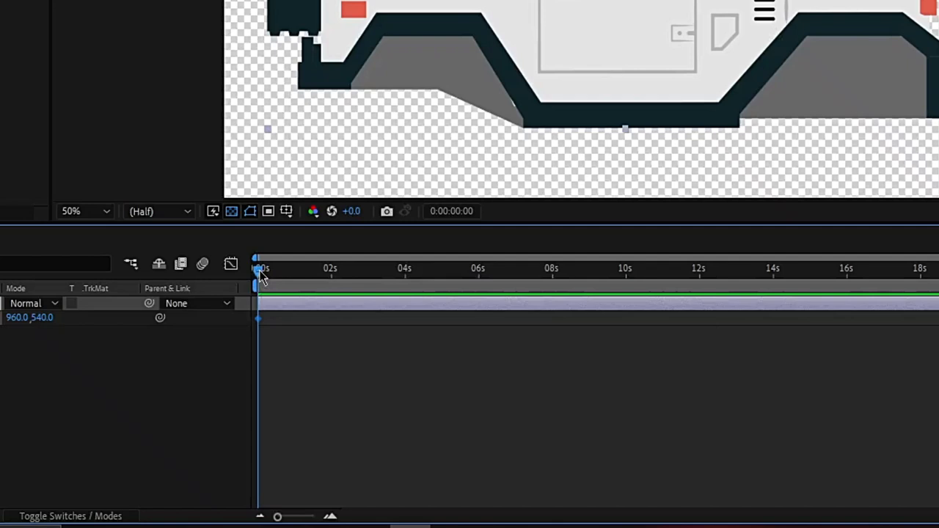
Keyframe the jeep's vertical position at 538 a few frames after the start and at 542 on frame 8
{"action": "left_click_drag", "start_coordinate": [262, 275], "coordinate": [268, 277]}
{"action": "key", "text": "Up"}
{"action": "key", "text": "Up"}
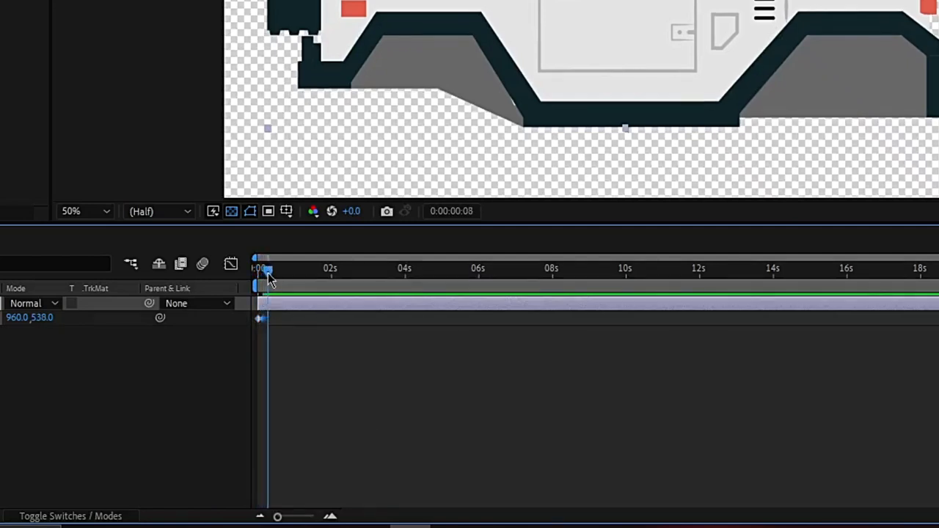
{"action": "key", "text": "Down"}
{"action": "key", "text": "Down"}
{"action": "key", "text": "Down"}
{"action": "key", "text": "Down"}
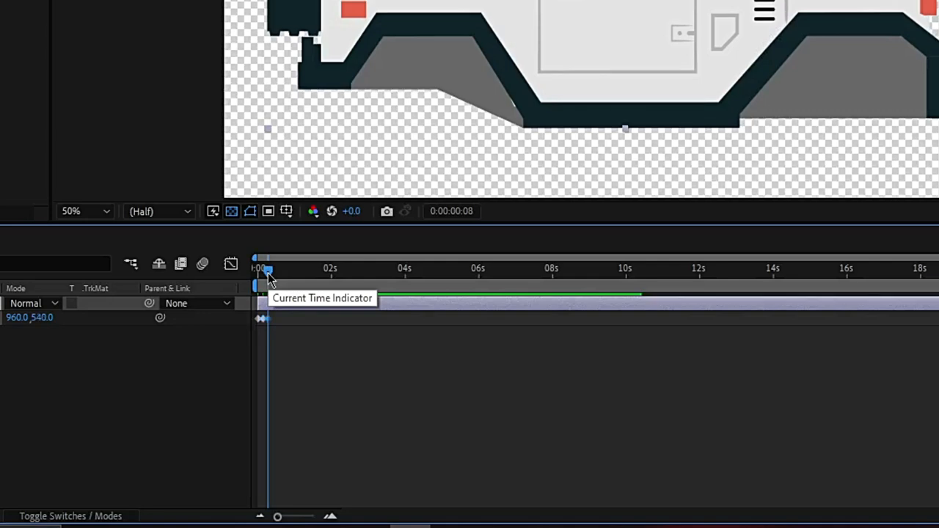
Nudge the jeep back up at frame 12 to finish the bounce, and return to the start of the timeline
{"action": "left_click_drag", "start_coordinate": [268, 278], "coordinate": [273, 278]}
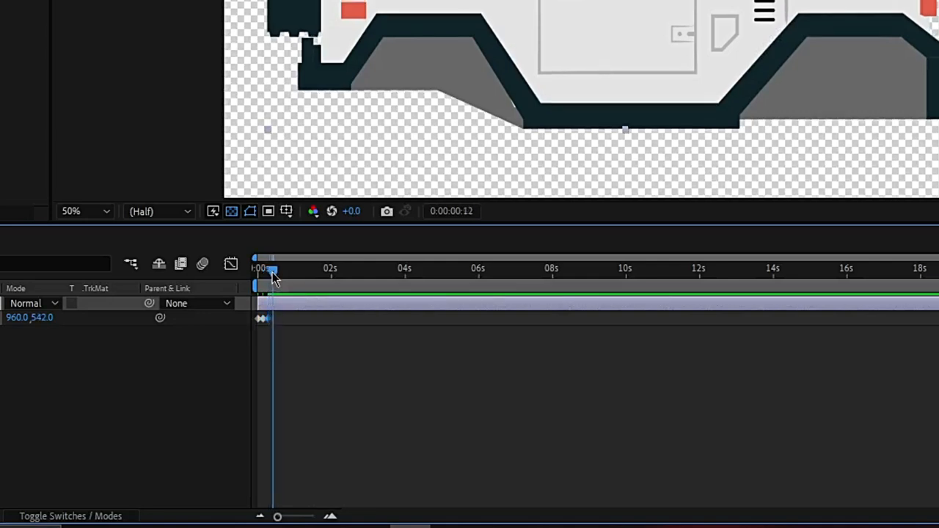
{"action": "key", "text": "Up"}
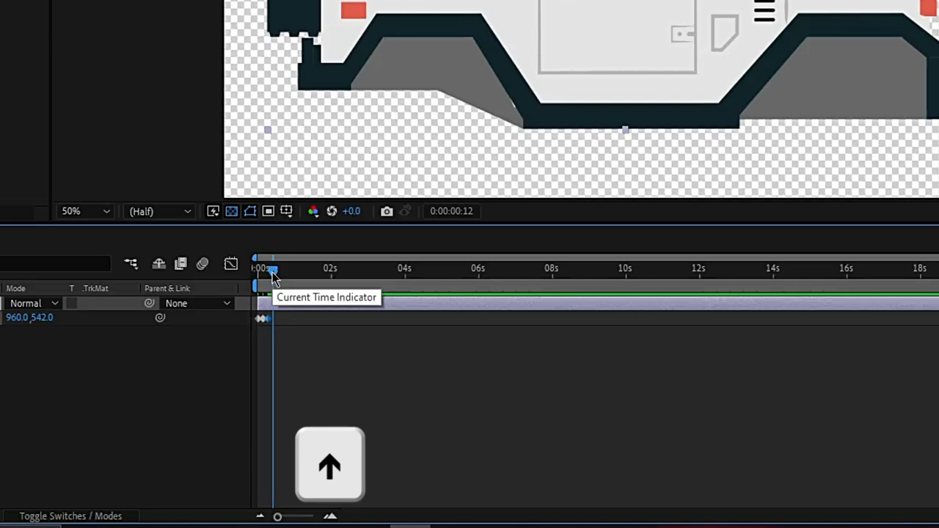
{"action": "left_click_drag", "start_coordinate": [271, 278], "coordinate": [230, 267]}
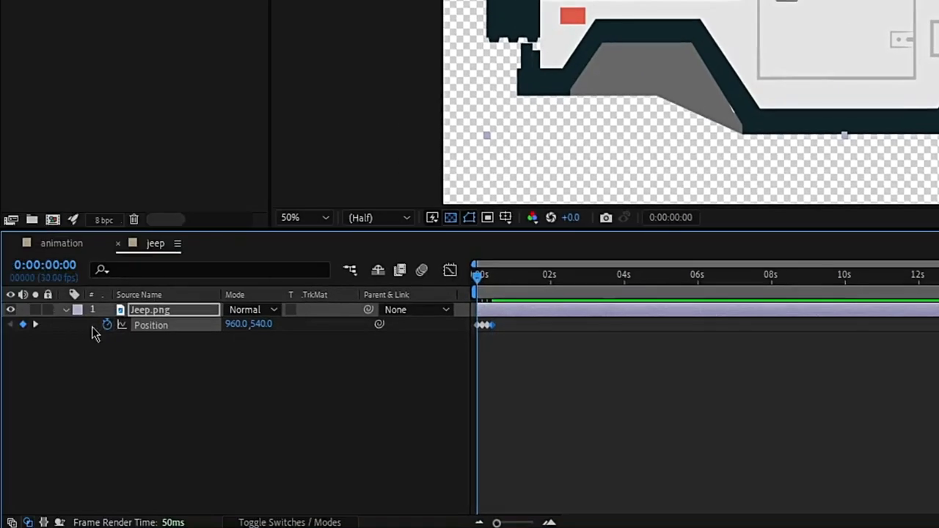
Add a loop expression to the jeep layer's Position so the bounce keyframes repeat
{"action": "left_click", "coordinate": [108, 324], "text": "alt"}
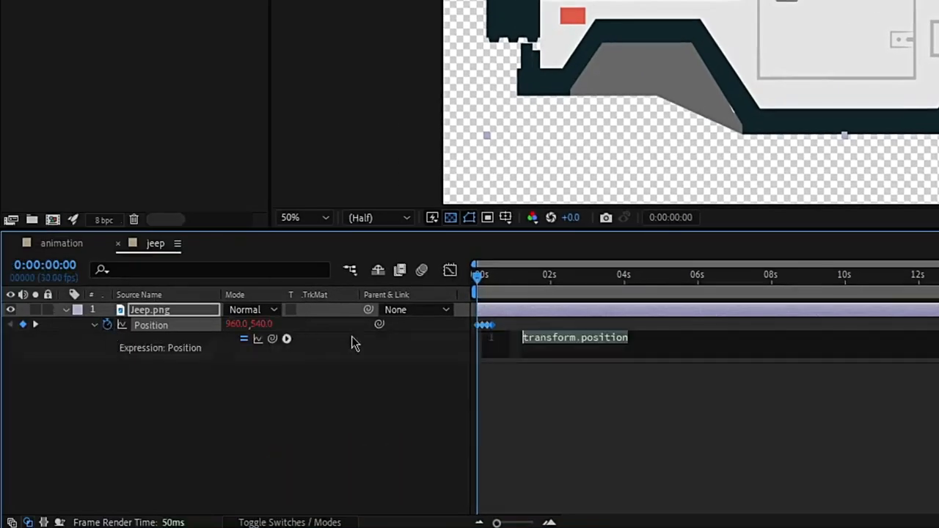
{"action": "type", "text": "loo"}
{"action": "key", "text": "Return"}
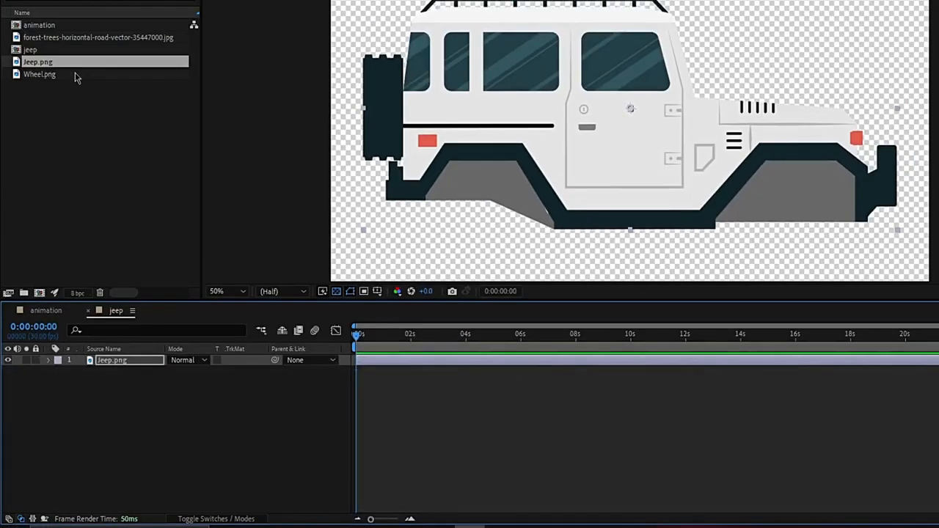
Add Wheel.png above the jeep layer, scale it to 17% and place it in the rear wheel arch
{"action": "left_click_drag", "start_coordinate": [76, 76], "coordinate": [124, 363]}
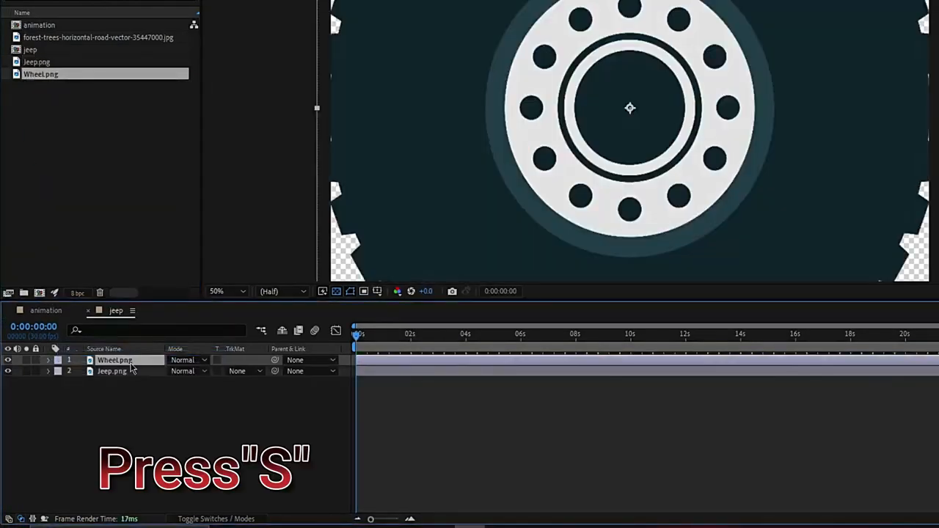
{"action": "key", "text": "s"}
{"action": "left_click_drag", "start_coordinate": [186, 371], "coordinate": [132, 371]}
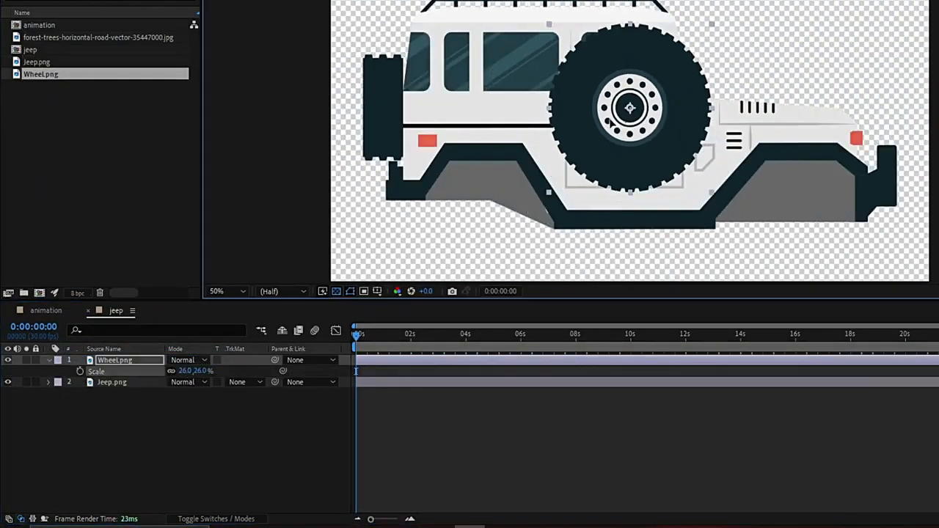
{"action": "left_click_drag", "start_coordinate": [610, 121], "coordinate": [455, 220]}
{"action": "left_click_drag", "start_coordinate": [192, 371], "coordinate": [184, 371]}
{"action": "left_click_drag", "start_coordinate": [474, 208], "coordinate": [482, 217]}
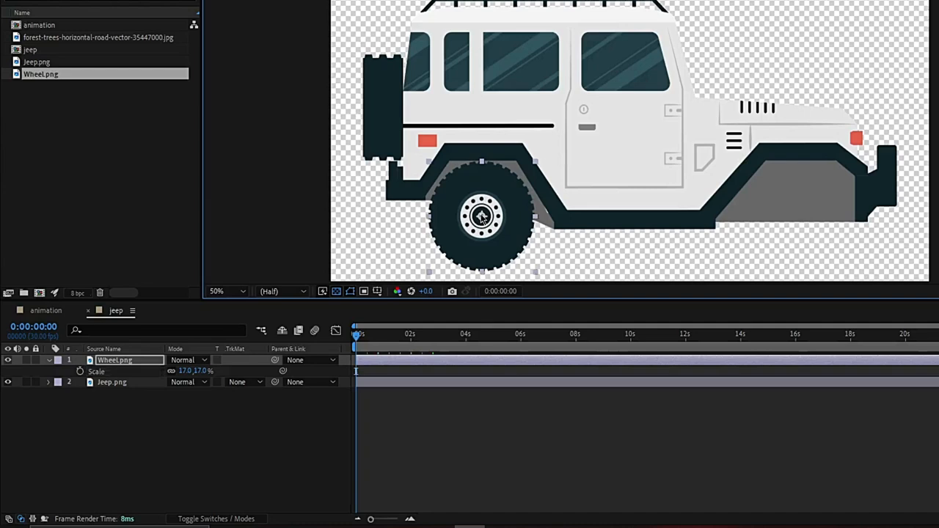
Give the wheel layer's Rotation the expression time*-500
{"action": "left_click", "coordinate": [121, 362]}
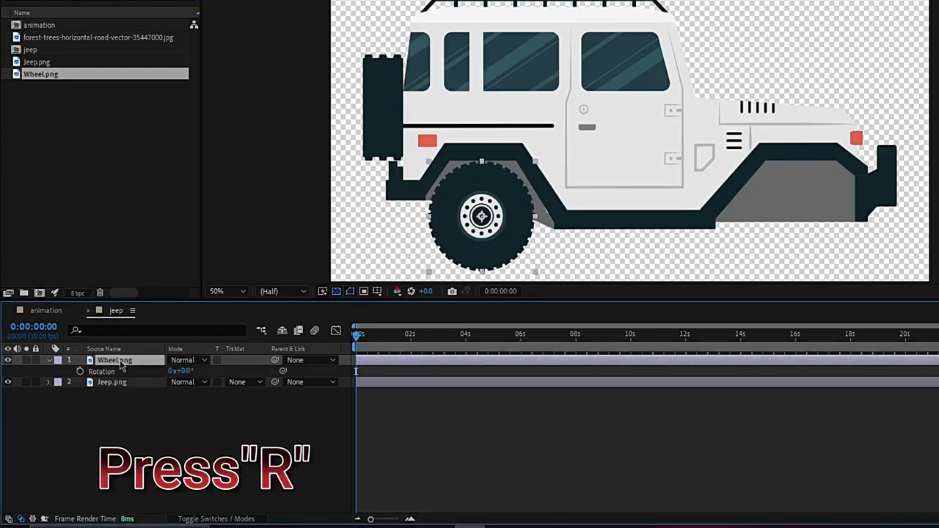
{"action": "left_click", "coordinate": [79, 371], "text": "alt"}
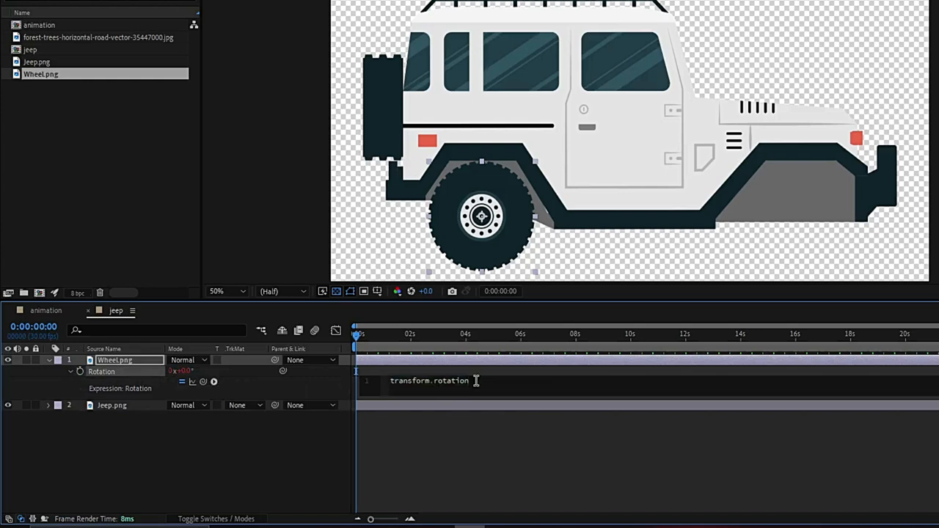
{"action": "type", "text": "time*-500"}
{"action": "left_click", "coordinate": [470, 440]}
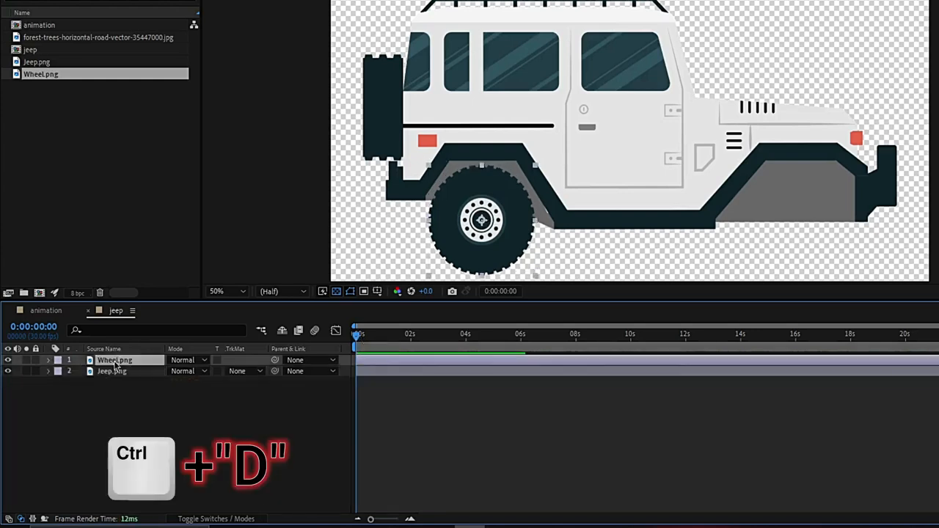
Duplicate the wheel layer, shift the copy to X position 1483 in the front wheel arch and preview the motion
{"action": "key", "text": "ctrl+d"}
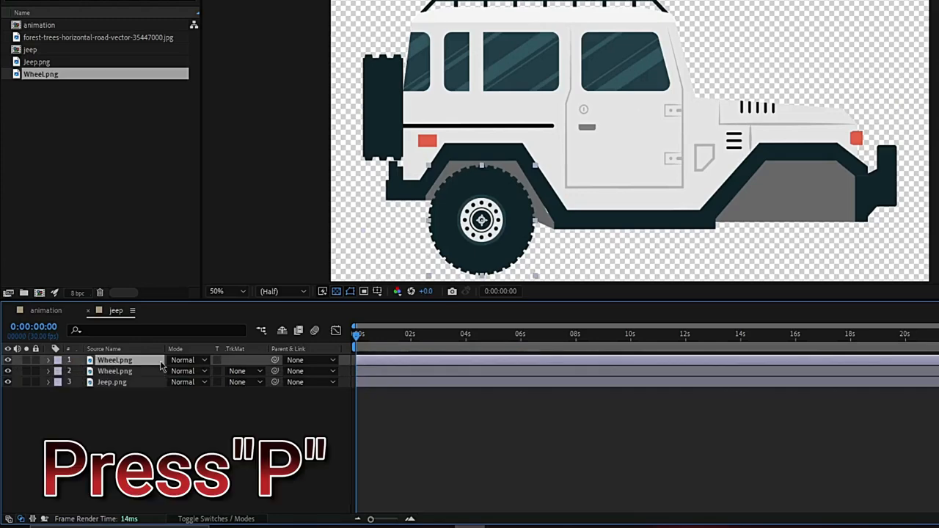
{"action": "key", "text": "p"}
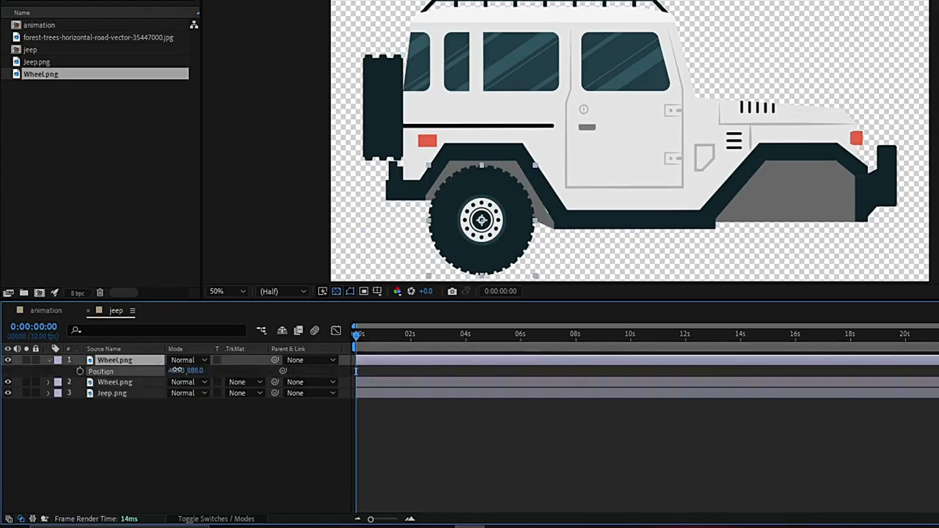
{"action": "left_click_drag", "start_coordinate": [175, 371], "coordinate": [762, 334]}
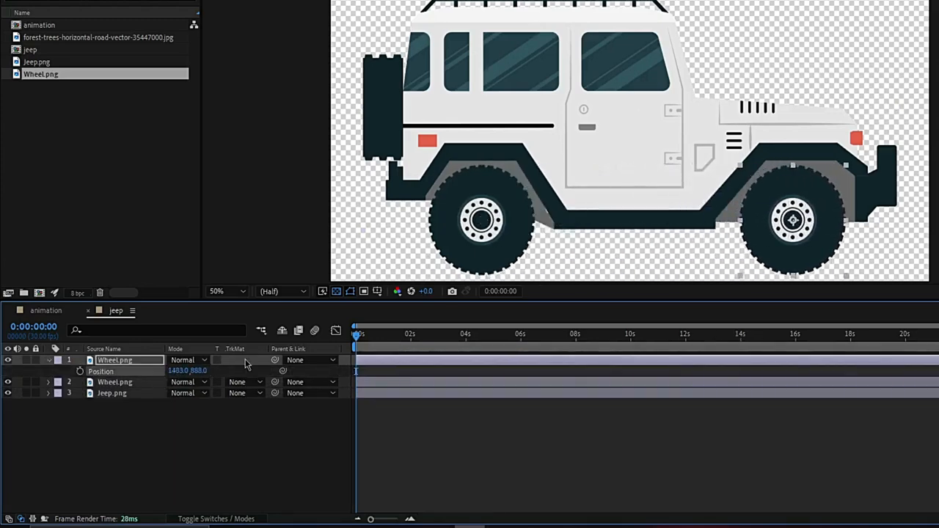
{"action": "key", "text": "space"}
{"action": "key", "text": "space"}
{"action": "key", "text": "p"}
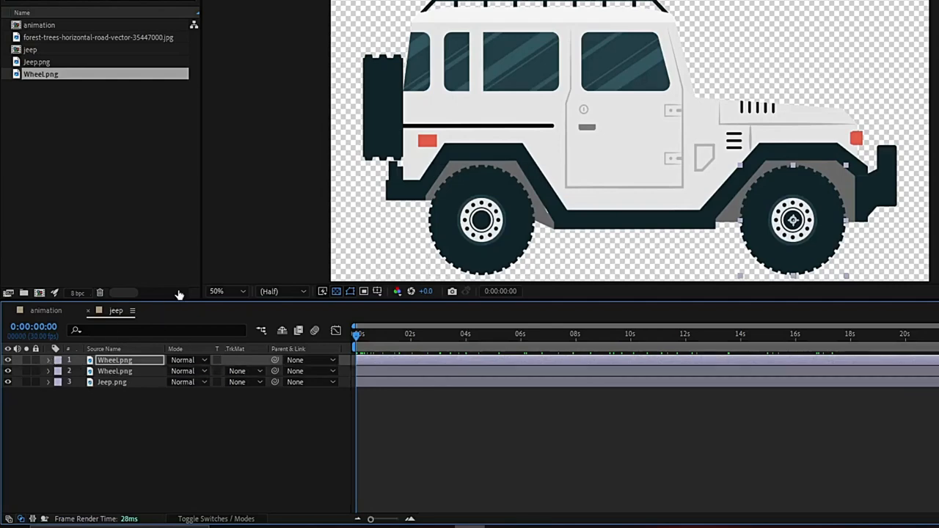
Create a 1920 × 1080, 30-second composition named "jeep animaton" and add the animation composition to it as a layer
{"action": "left_click", "coordinate": [41, 292]}
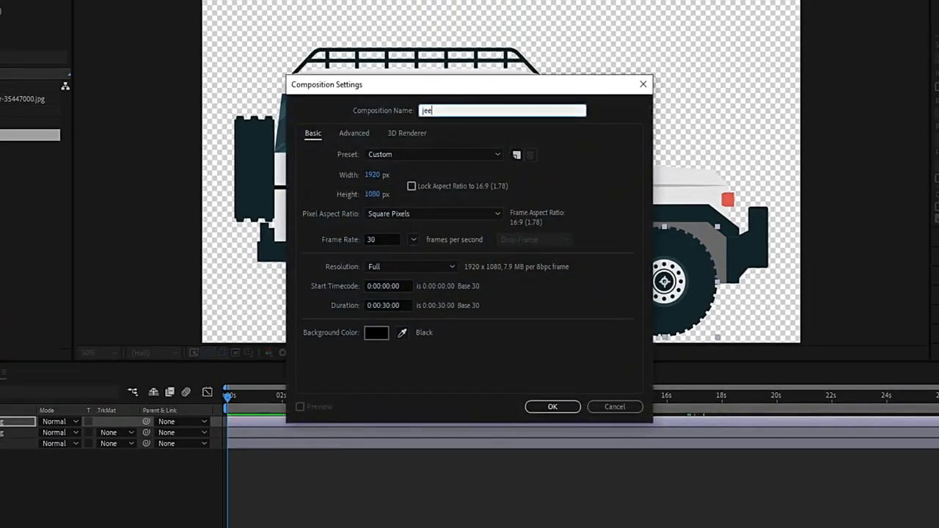
{"action": "key", "text": "Return"}
{"action": "scroll", "coordinate": [443, 217], "scroll_direction": "down", "scroll_amount": 2}
{"action": "left_click", "coordinate": [61, 138]}
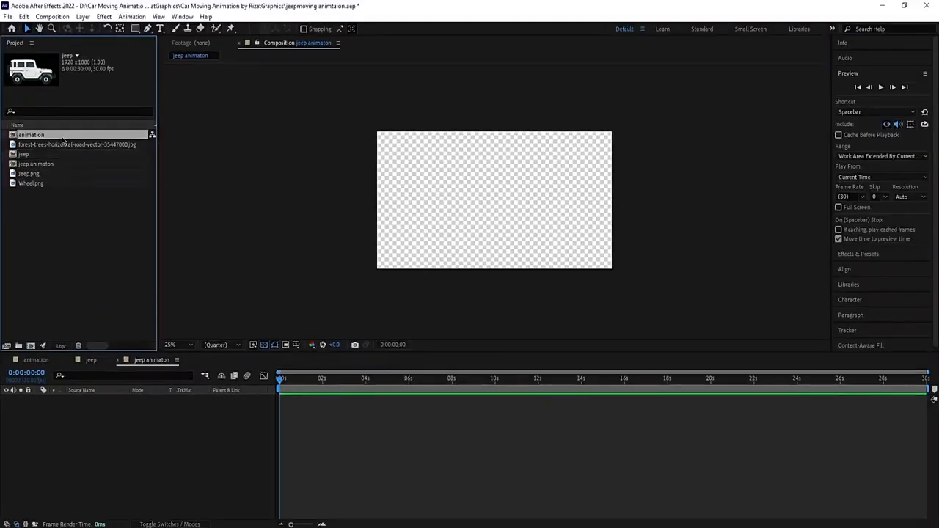
{"action": "left_click_drag", "start_coordinate": [61, 137], "coordinate": [142, 403]}
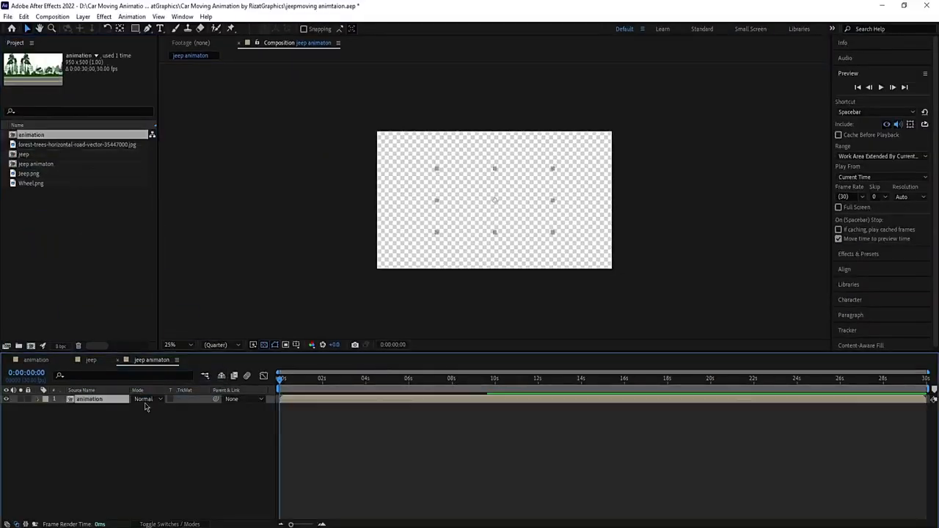
Enlarge the animation layer to about 203% wide and 215% high so the forest background fills the frame
{"action": "key", "text": "s"}
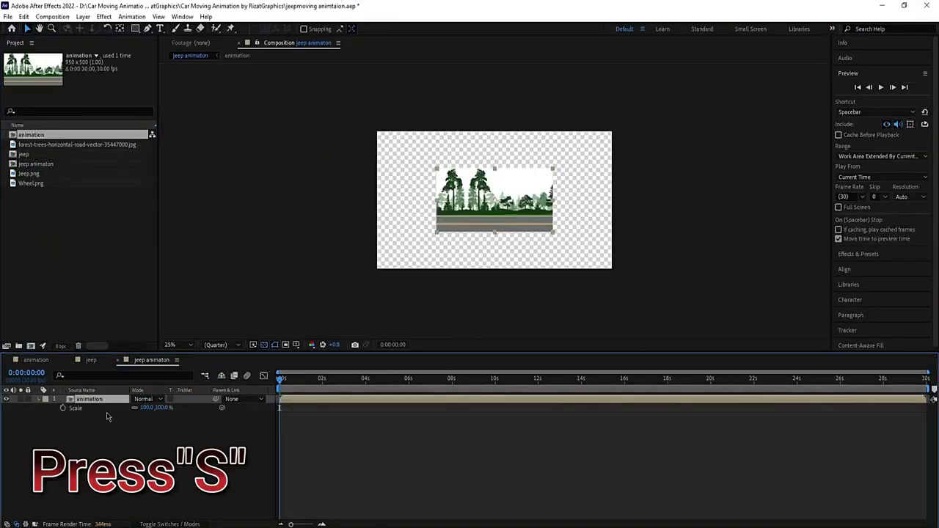
{"action": "left_click_drag", "start_coordinate": [144, 407], "coordinate": [198, 409]}
{"action": "left_click_drag", "start_coordinate": [495, 267], "coordinate": [497, 271]}
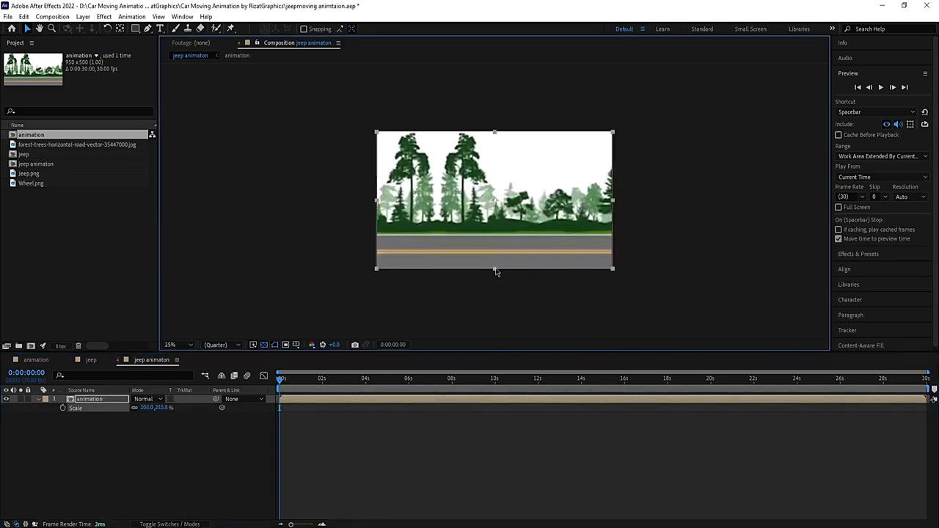
Add the jeep composition above the background layer, scale it to 48% and position it on the road
{"action": "key", "text": "."}
{"action": "left_click", "coordinate": [43, 155]}
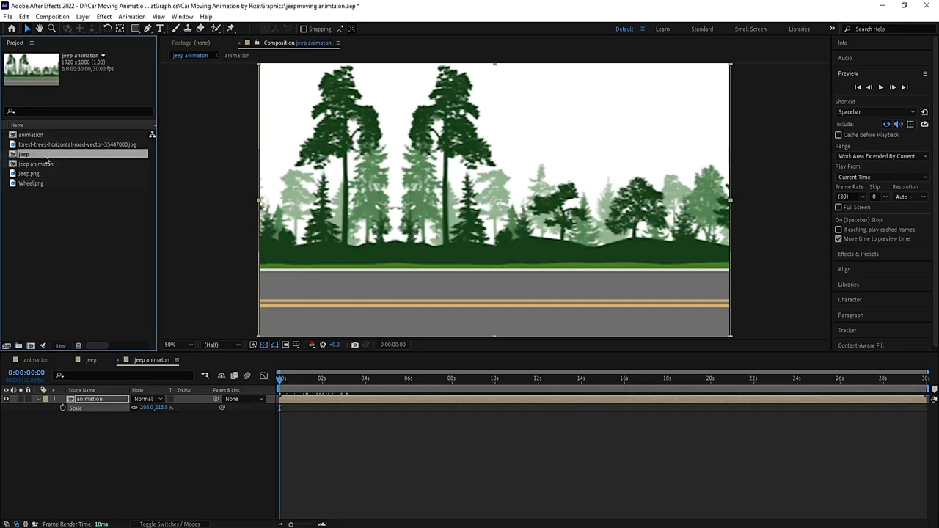
{"action": "left_click_drag", "start_coordinate": [72, 297], "coordinate": [88, 401]}
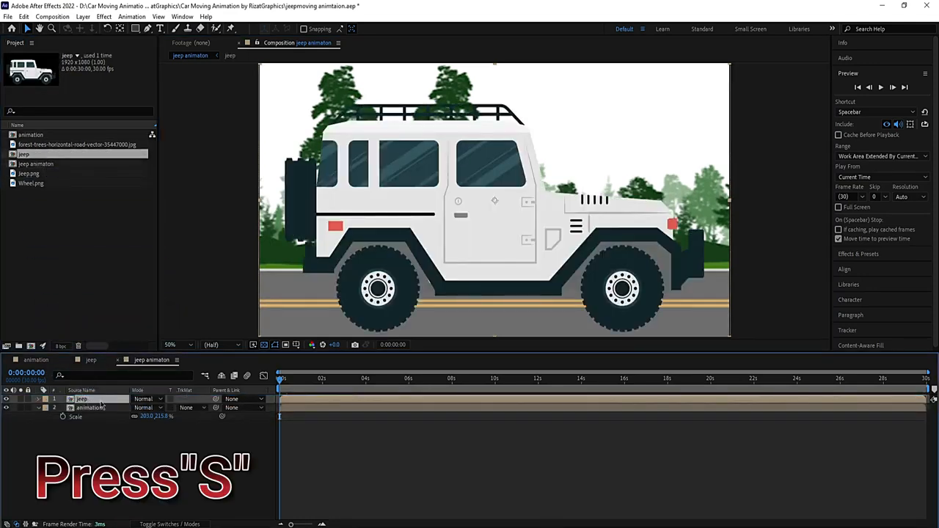
{"action": "key", "text": "s"}
{"action": "left_click_drag", "start_coordinate": [147, 408], "coordinate": [130, 409]}
{"action": "left_click_drag", "start_coordinate": [469, 212], "coordinate": [453, 237]}
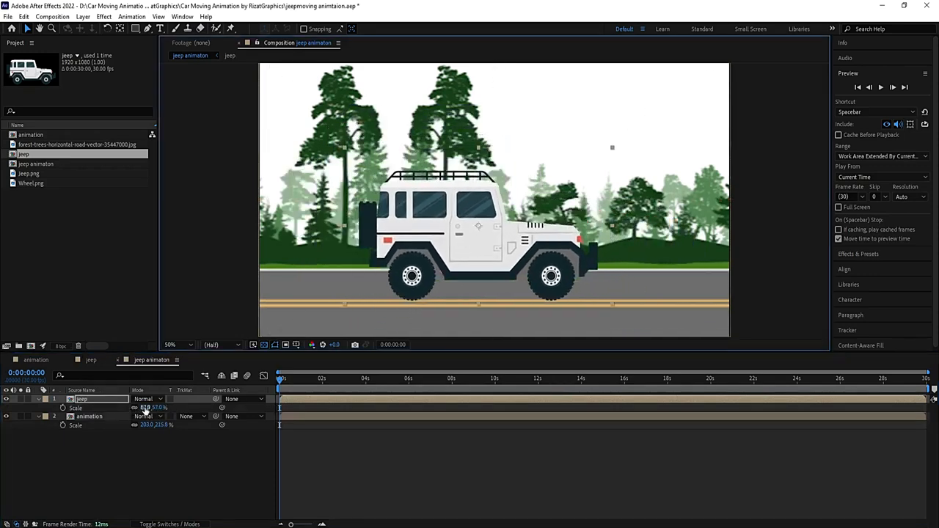
{"action": "left_click_drag", "start_coordinate": [144, 409], "coordinate": [140, 408]}
{"action": "left_click_drag", "start_coordinate": [483, 232], "coordinate": [474, 240]}
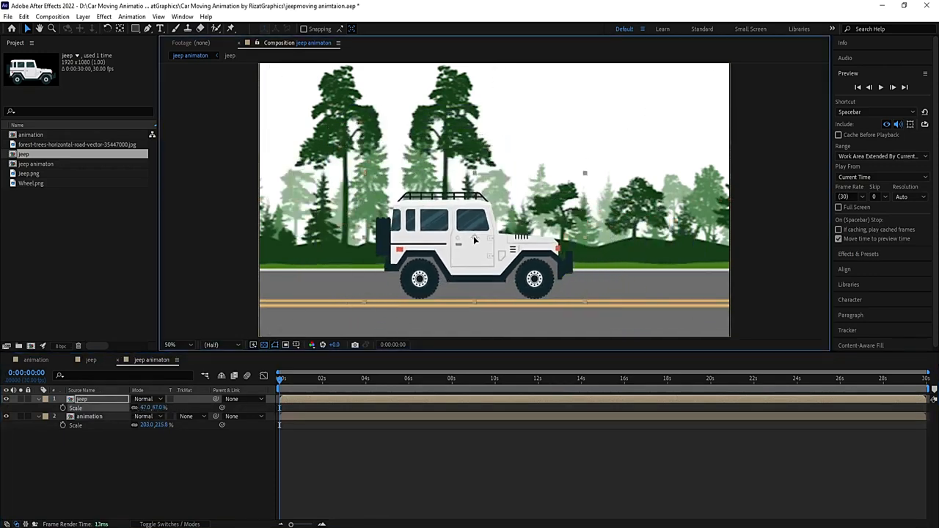
{"action": "left_click_drag", "start_coordinate": [148, 407], "coordinate": [106, 364]}
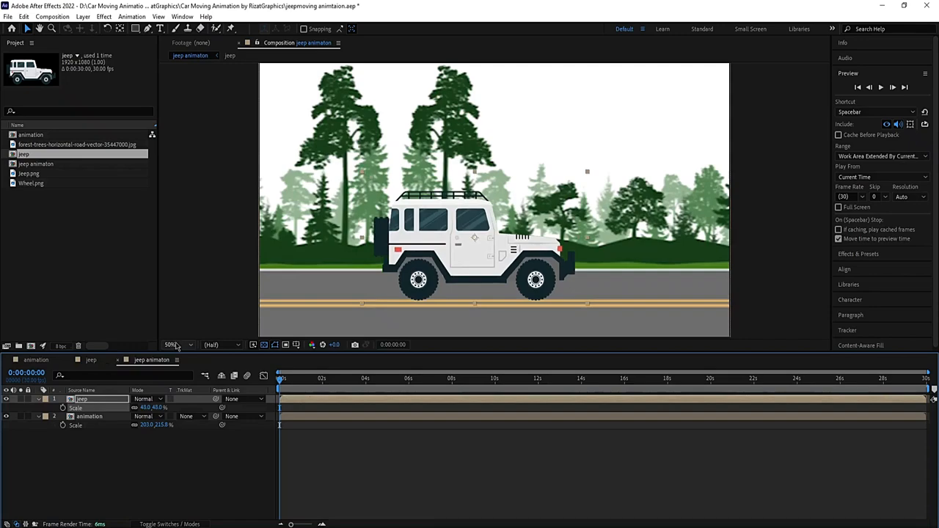
{"action": "left_click", "coordinate": [39, 399]}
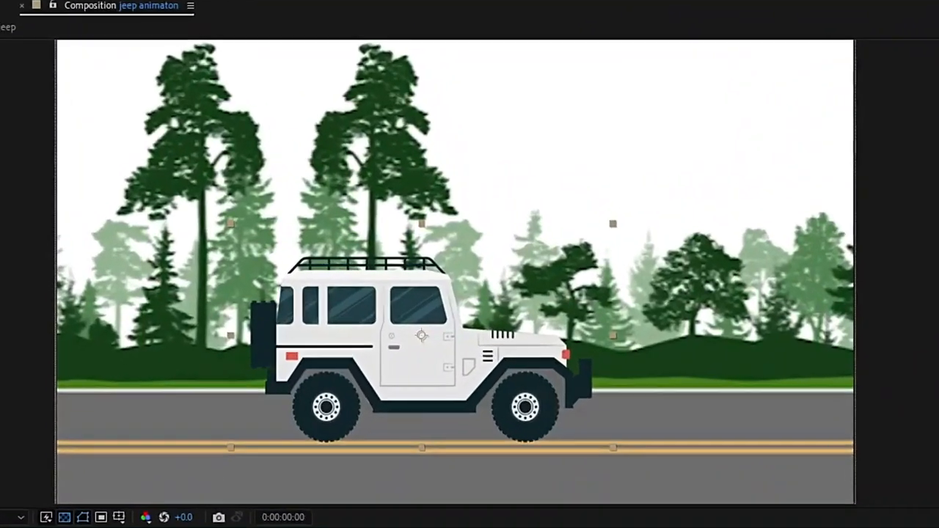
{"action": "key", "text": "space"}
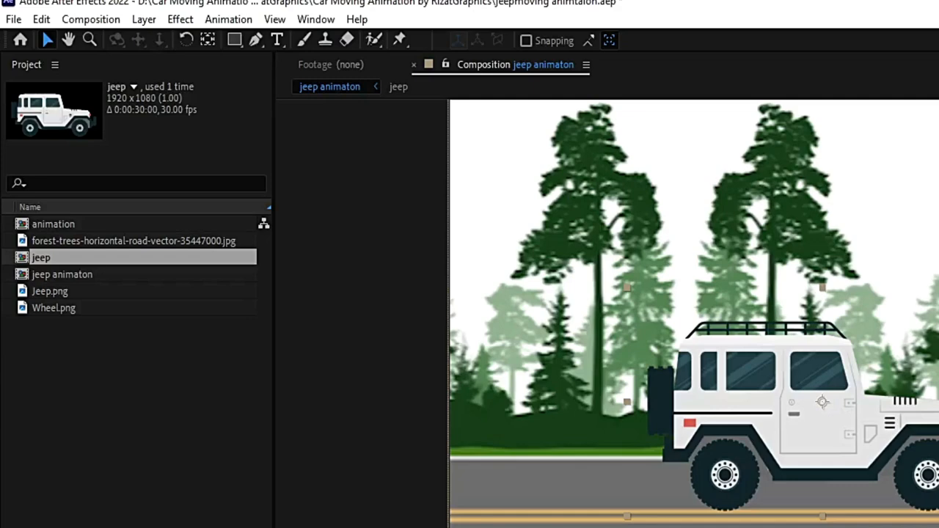
Add the jeep animaton composition to the render queue with Best quality, Full resolution and QuickTime output
{"action": "left_click", "coordinate": [14, 19]}
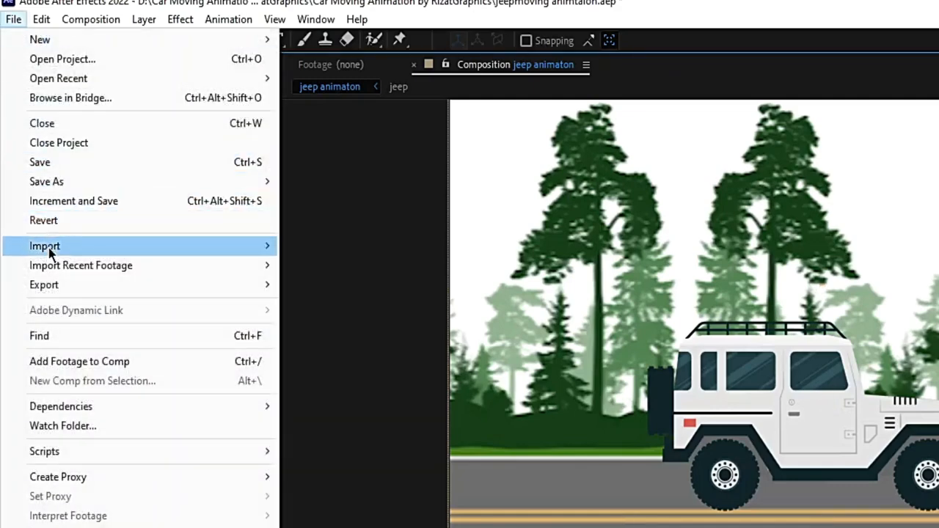
{"action": "mouse_move", "coordinate": [208, 293]}
{"action": "left_click", "coordinate": [352, 311]}
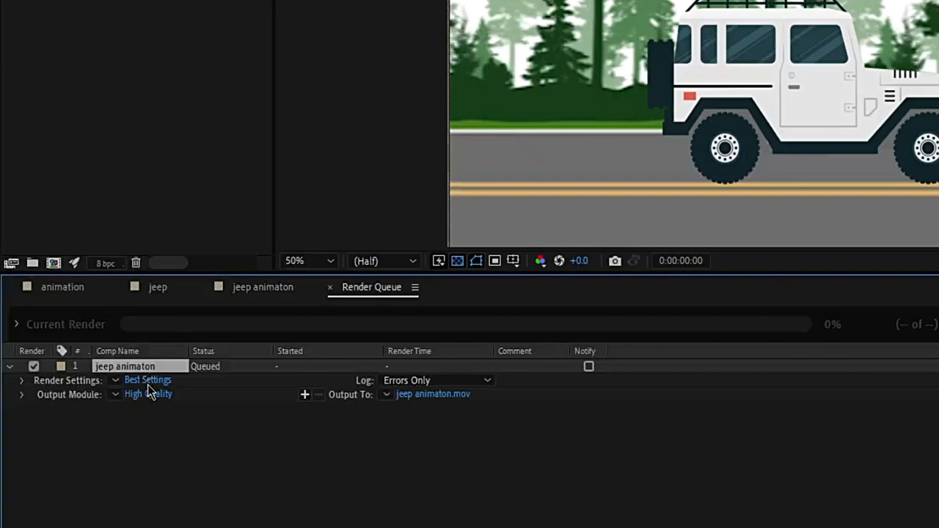
{"action": "left_click", "coordinate": [147, 384]}
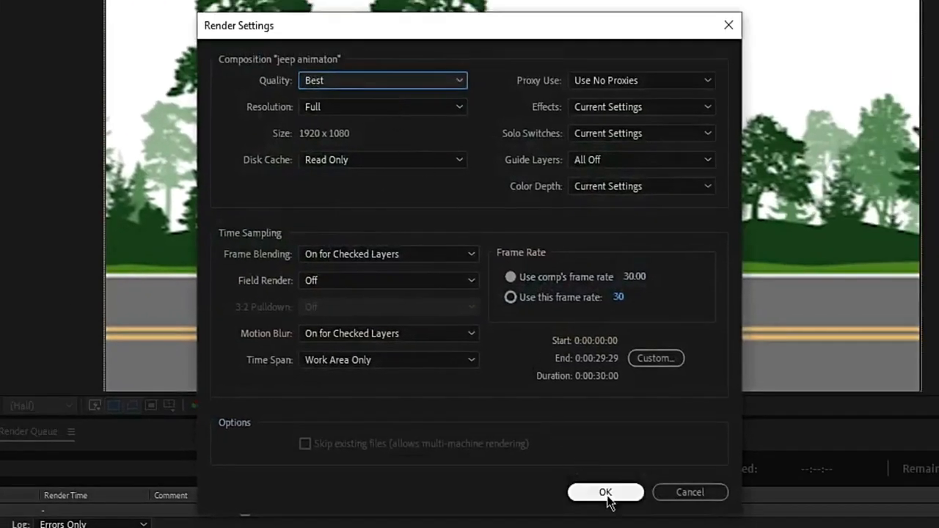
{"action": "left_click", "coordinate": [605, 492]}
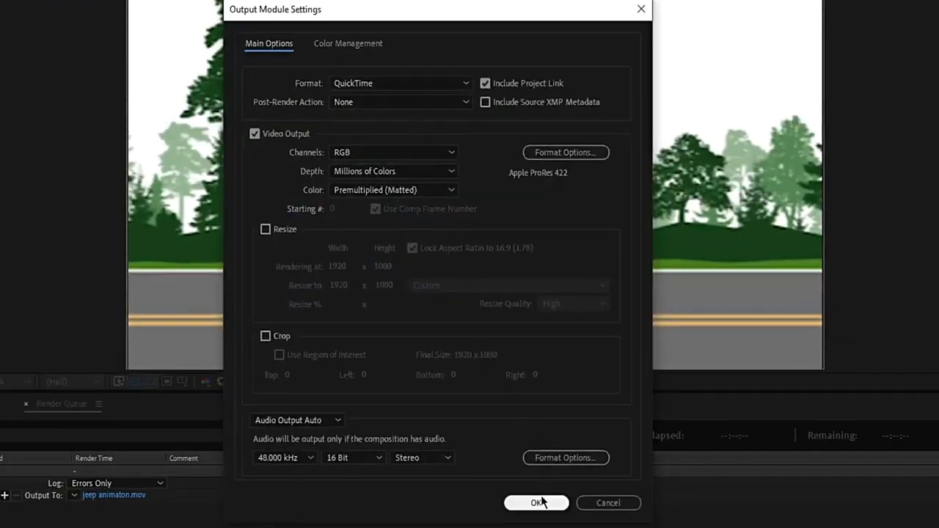
{"action": "left_click", "coordinate": [539, 501]}
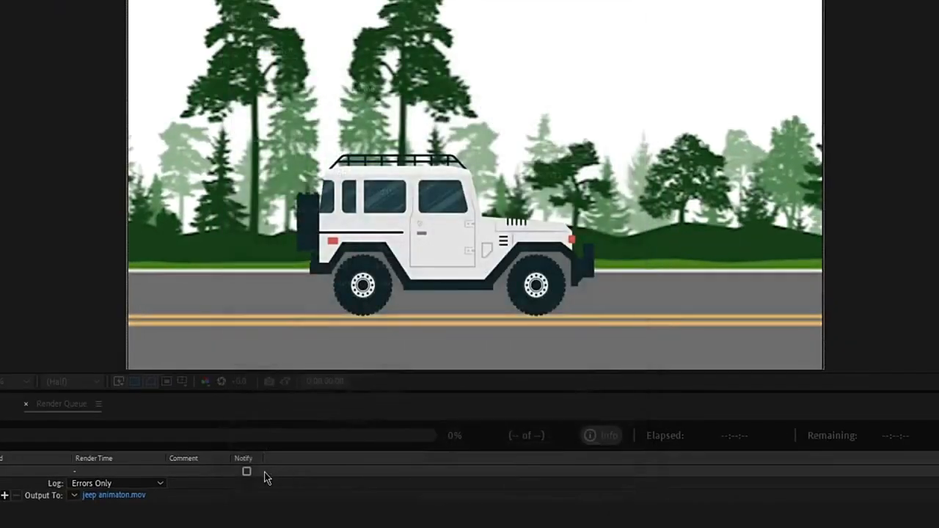
Set the output file to jeep animaton on Local Disk (D:) and start the render
{"action": "left_click", "coordinate": [114, 495]}
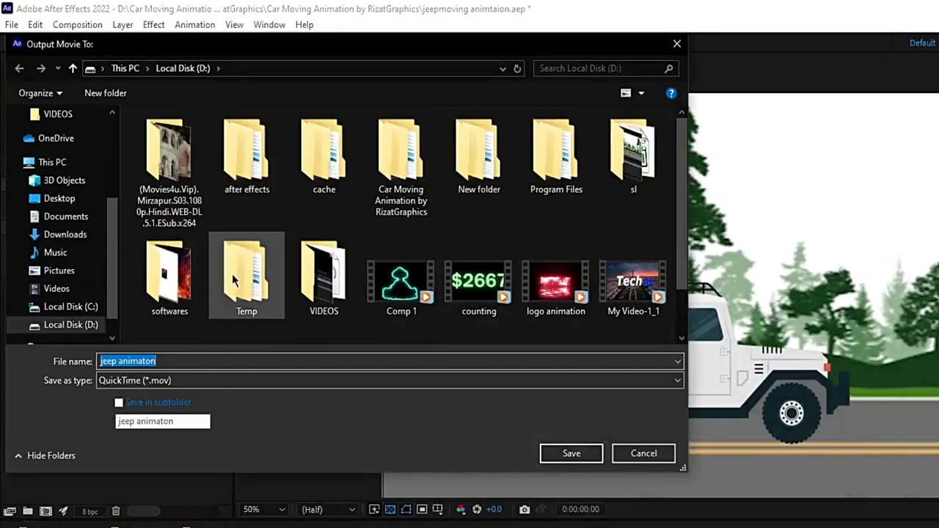
{"action": "scroll", "coordinate": [249, 275], "scroll_direction": "down", "scroll_amount": 1}
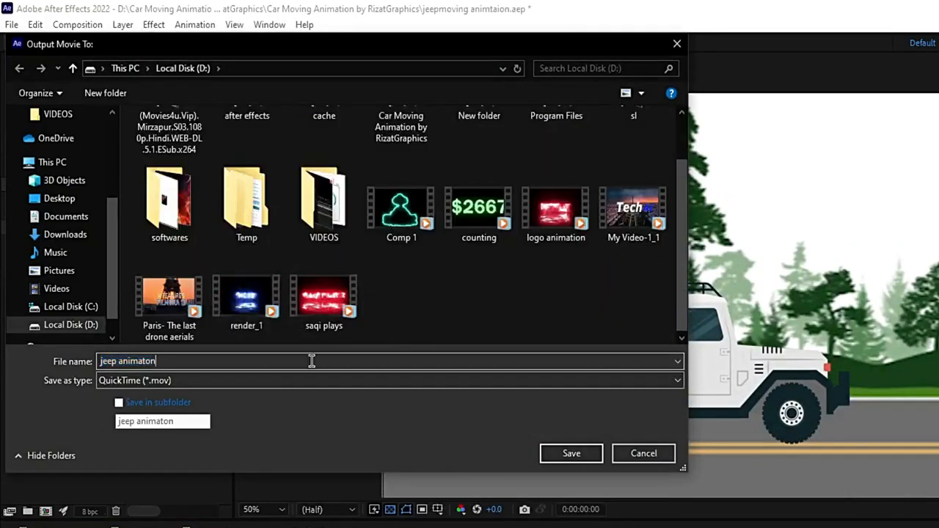
{"action": "left_click", "coordinate": [552, 449]}
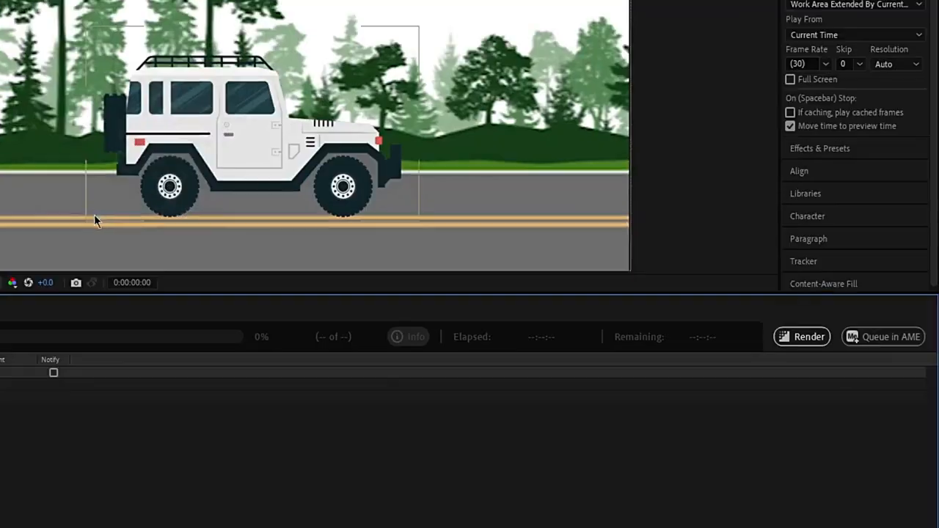
{"action": "left_click", "coordinate": [815, 340]}
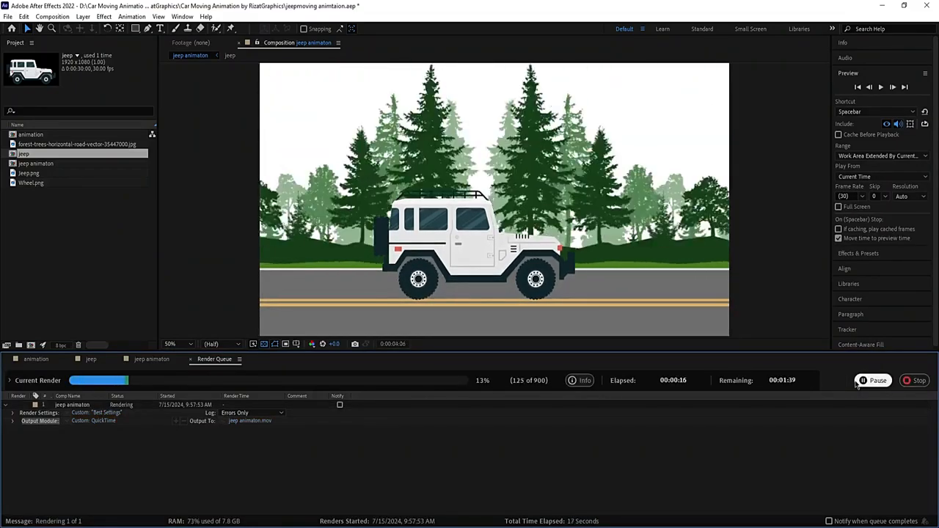